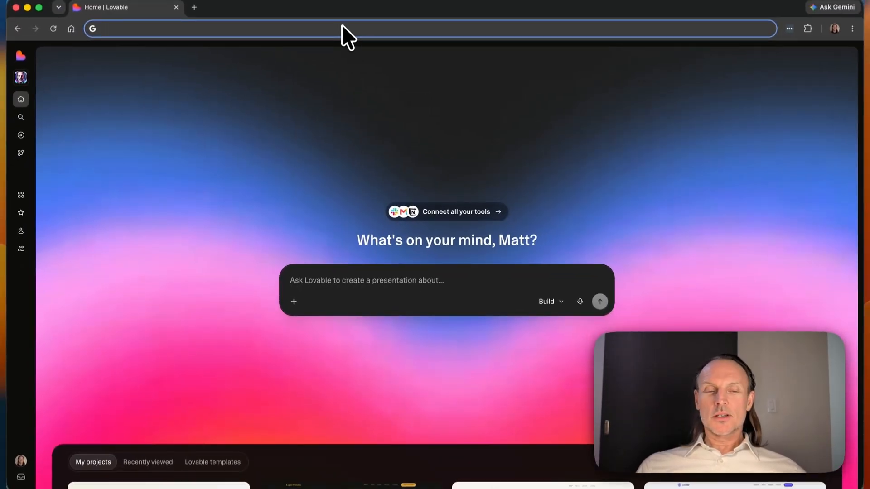
Open lovable.dev in the browser.
{"action": "type", "text": "lovable.dev"}
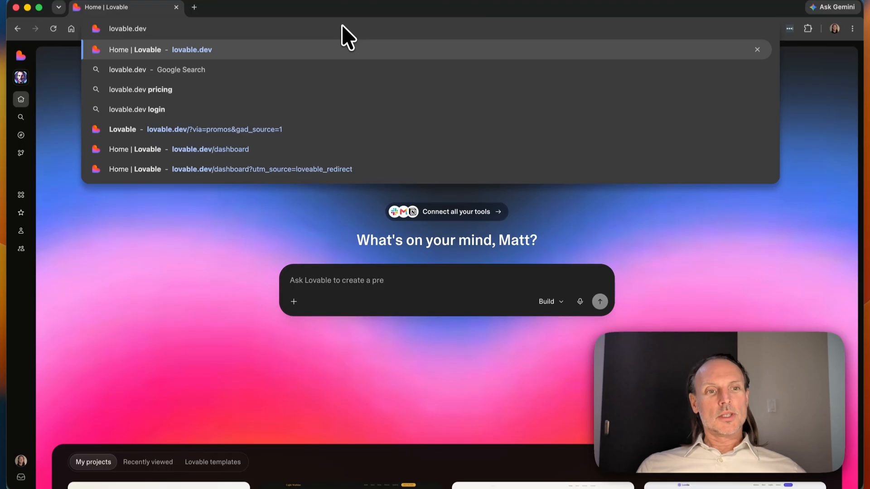
{"action": "key", "text": "Return"}
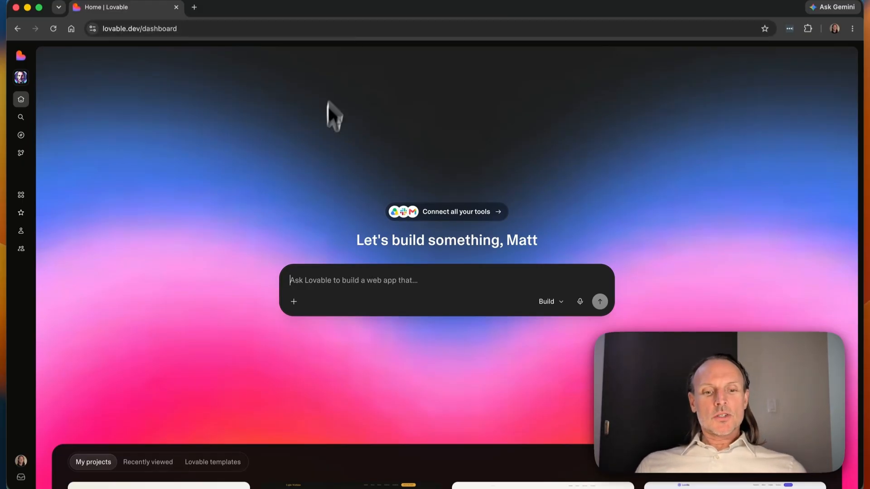
Switch to the TextEdit notes, select the intake form prompt paragraph, and return to the browser.
{"action": "key", "text": "super+Tab"}
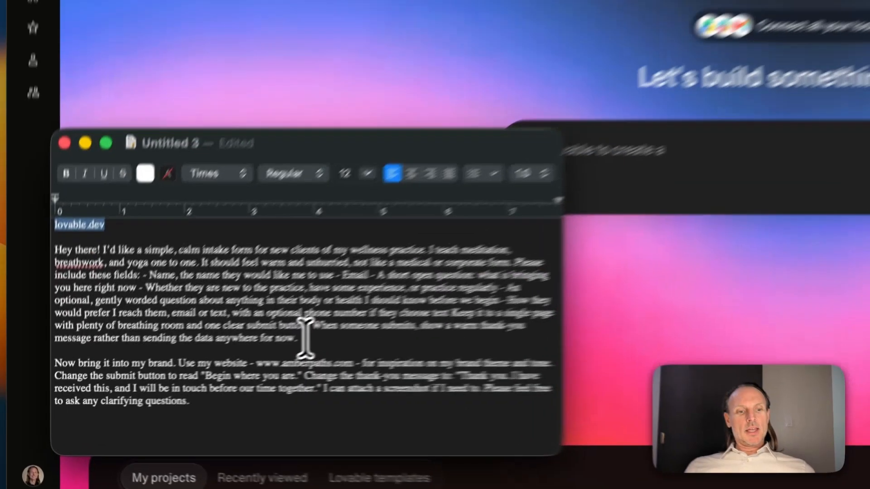
{"action": "left_click_drag", "start_coordinate": [304, 337], "coordinate": [19, 256]}
{"action": "key", "text": "super+Tab"}
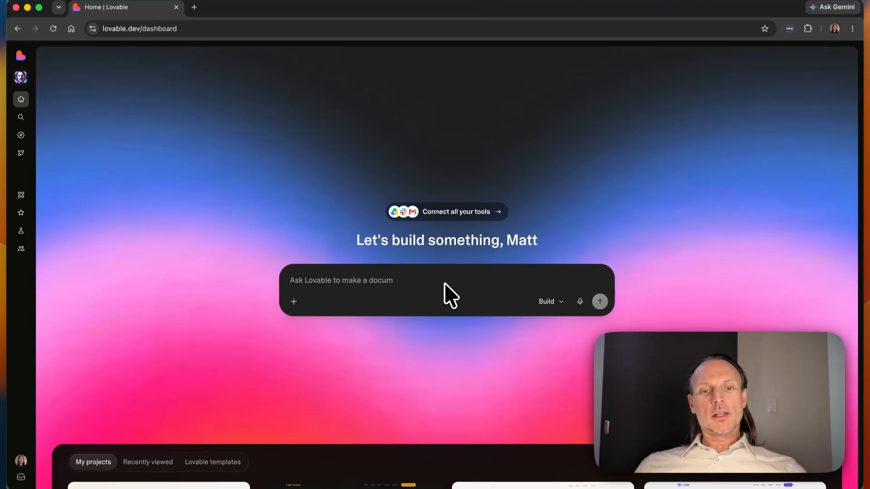
Begin the prompt by requesting a simple, calm, warm and unhurried intake form for new wellness clients of one-to-one meditation, breathwork and yoga.
{"action": "type", "text": "Hey there"}
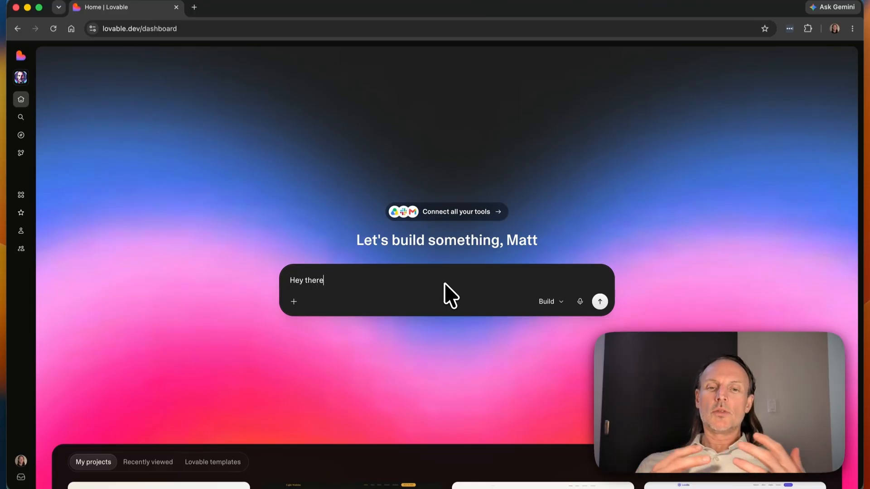
{"action": "type", "text": "! I'd like a simple, calm intake form for new clie"}
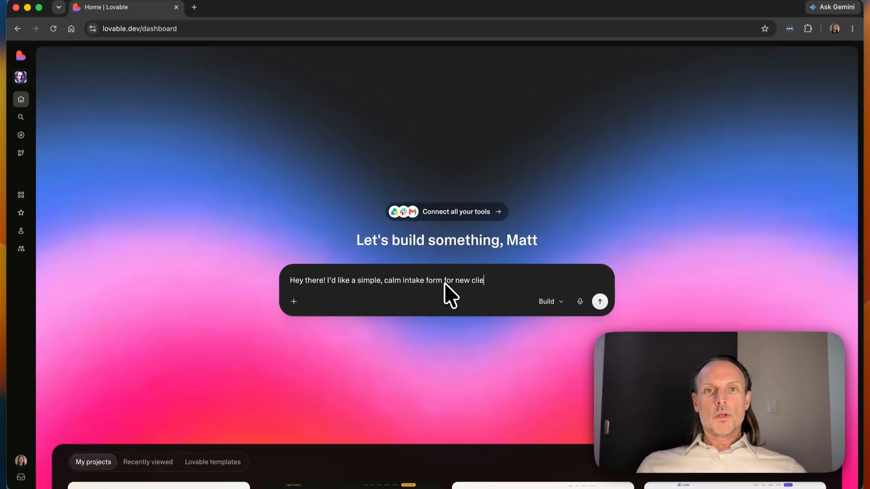
{"action": "type", "text": "nts of my wellness practice. I teach meditation, b"}
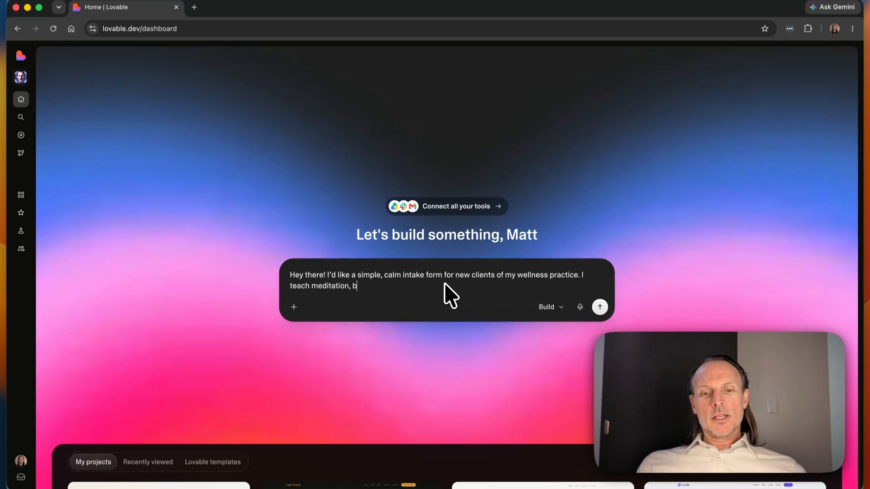
{"action": "type", "text": "reathwork, and yoga one to one. It should feel warm and unhurried, not"}
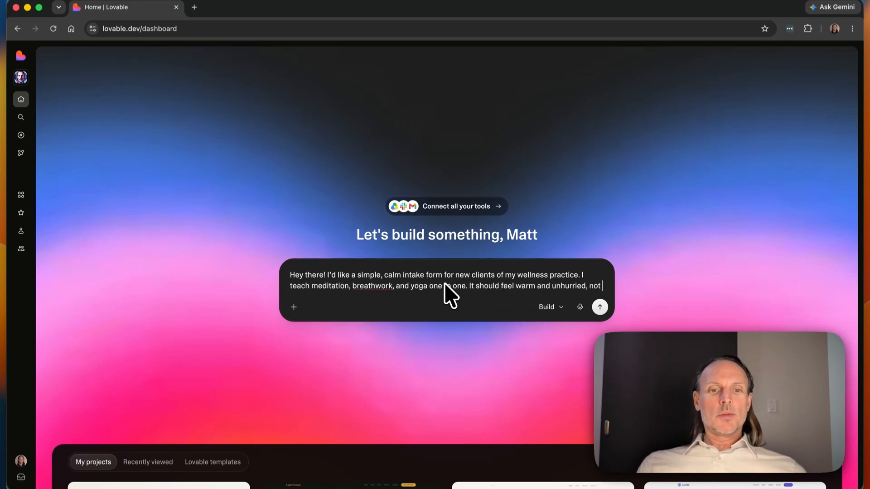
Rule out a medical or corporate feel and request fields for preferred name, email, what is bringing them here, and practice experience.
{"action": "type", "text": " like a medical or corporate form. Please include these fields: - Name, the name they wo"}
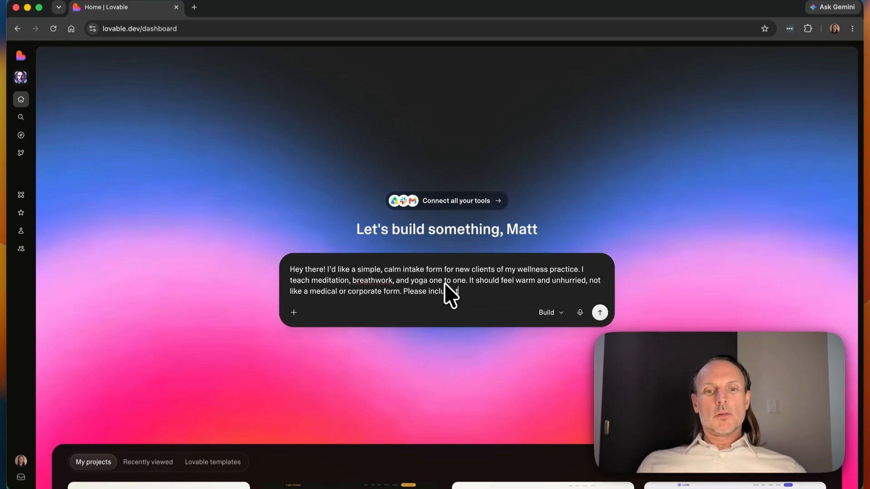
{"action": "type", "text": "uld like me to use - Email - A short open questio"}
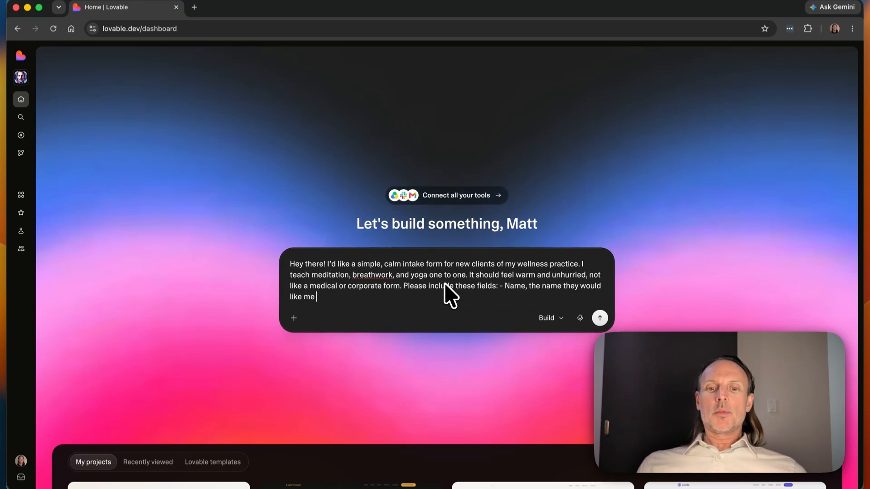
{"action": "type", "text": "n - what is b"}
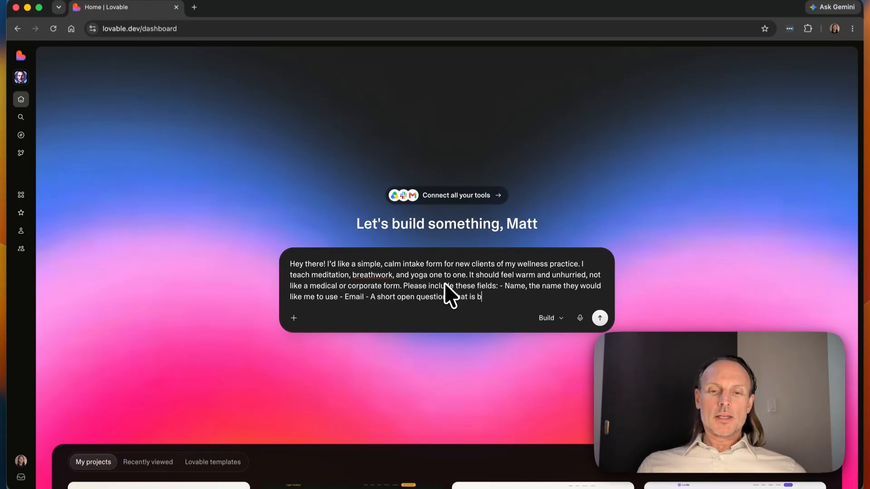
{"action": "type", "text": "ringing you here right now - Whether they are new"}
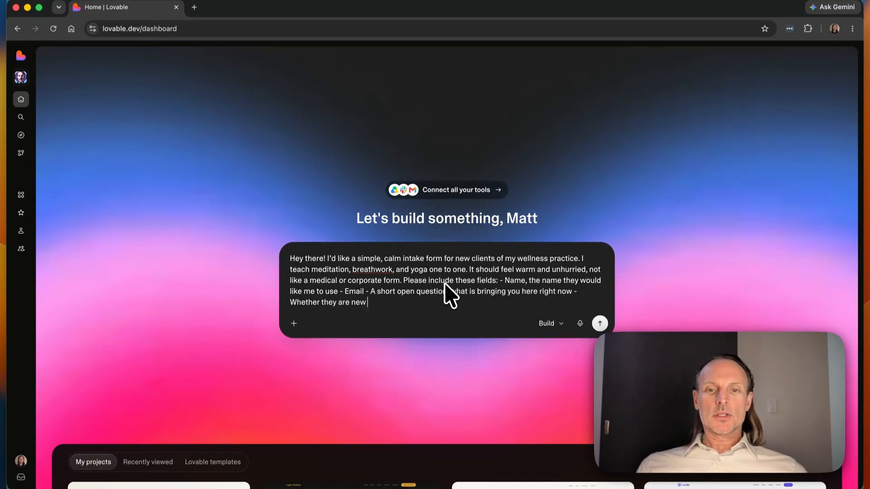
{"action": "type", "text": " to the practice, have some experience, or practice r"}
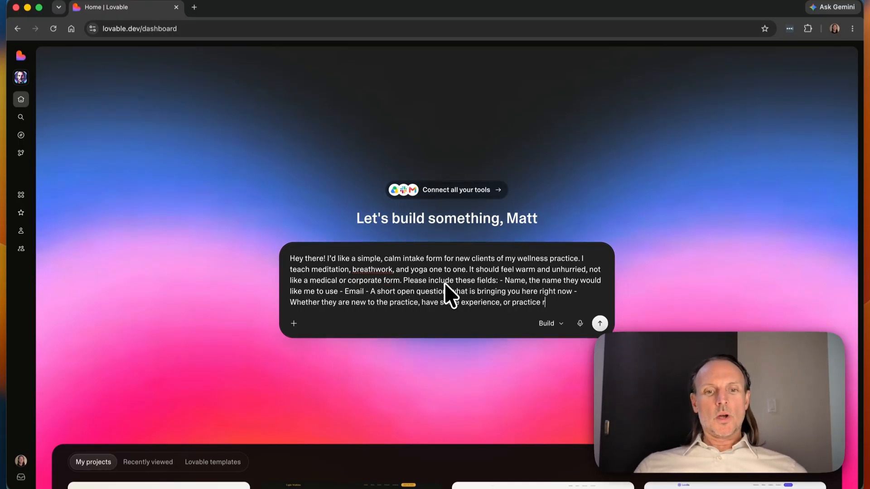
Add to the prompt an optional, gently worded body or health question and a contact preference of email or text with optional phone number.
{"action": "type", "text": "egularly - An optional, gently worded question abo"}
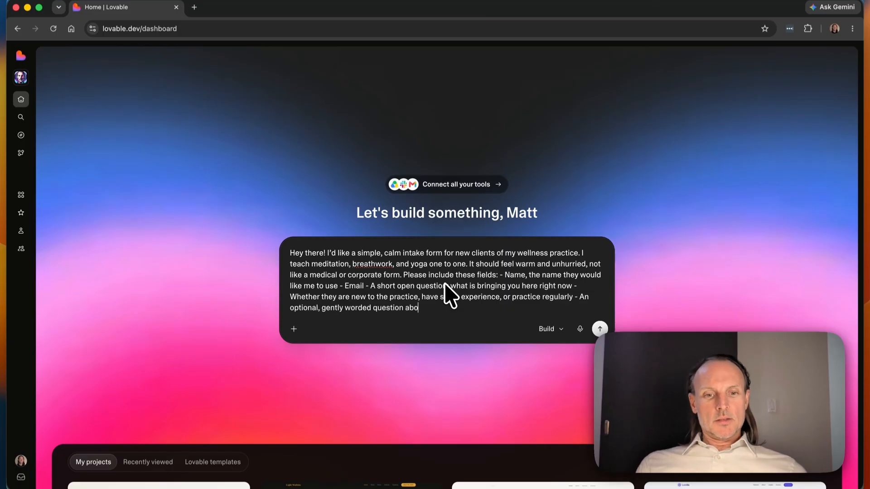
{"action": "type", "text": "ut anything in their body or health I should kn"}
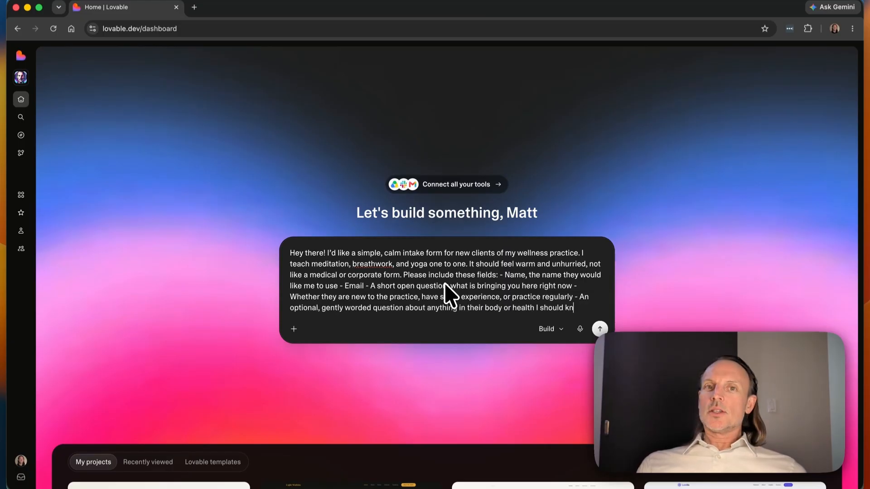
{"action": "type", "text": "ow before we begin - How they would prefer I reach them, e"}
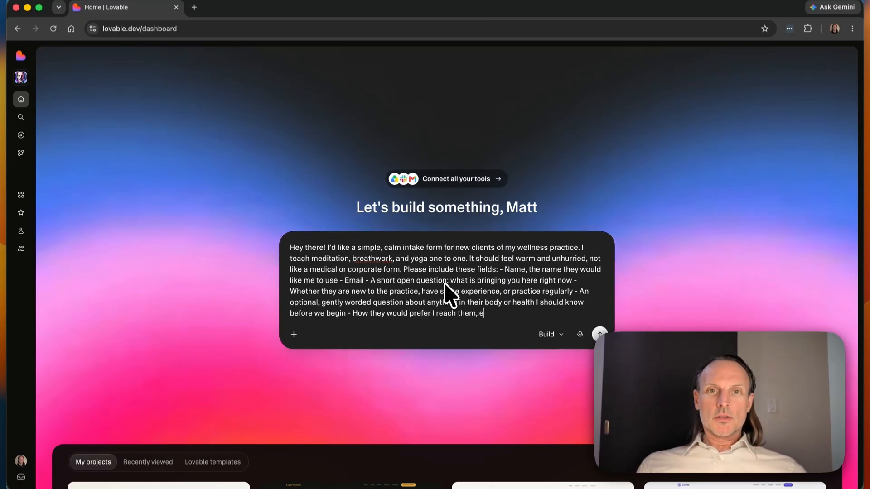
{"action": "type", "text": "mail or text, with an optional phone number if th"}
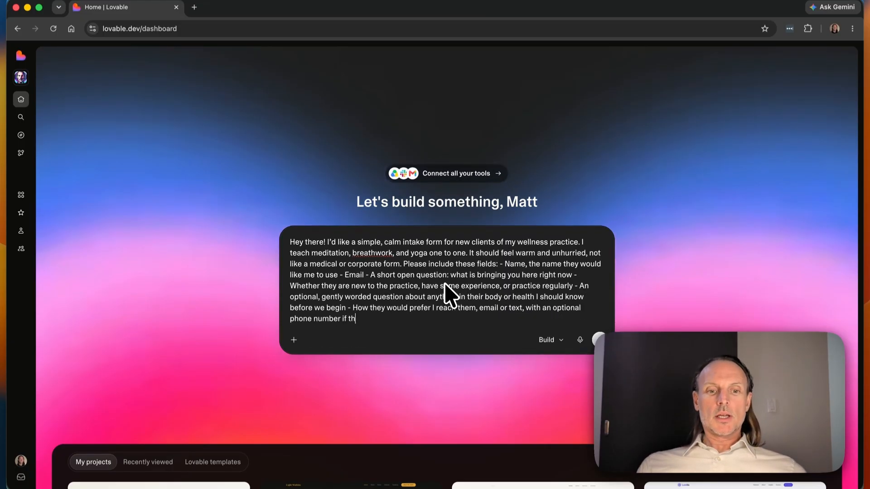
Finish the prompt by asking for a single spacious page, one clear submit button, and a warm thank-you message without sending data anywhere.
{"action": "type", "text": "ey choose text Keep it to a single page with plenty"}
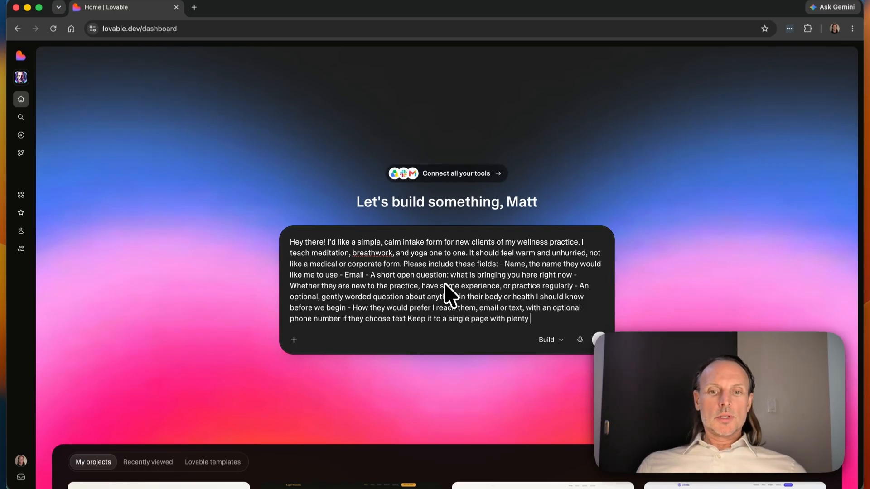
{"action": "type", "text": " of breathing room and one clear submit button."}
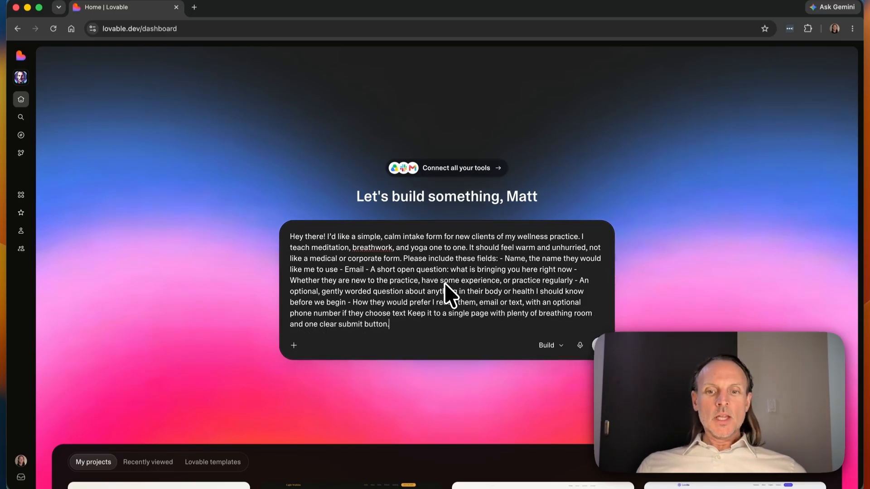
{"action": "type", "text": " When someone submits, show a warm thank-you mes"}
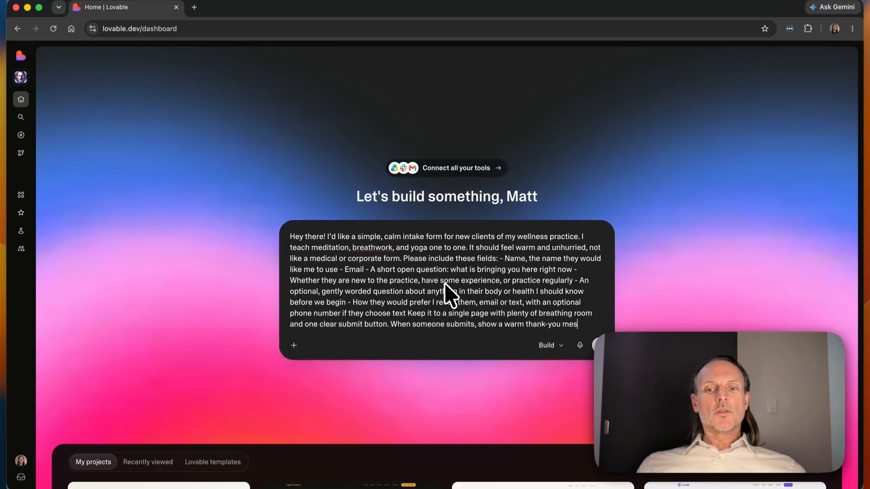
{"action": "type", "text": "sage rather than sending the data anywhere for now."}
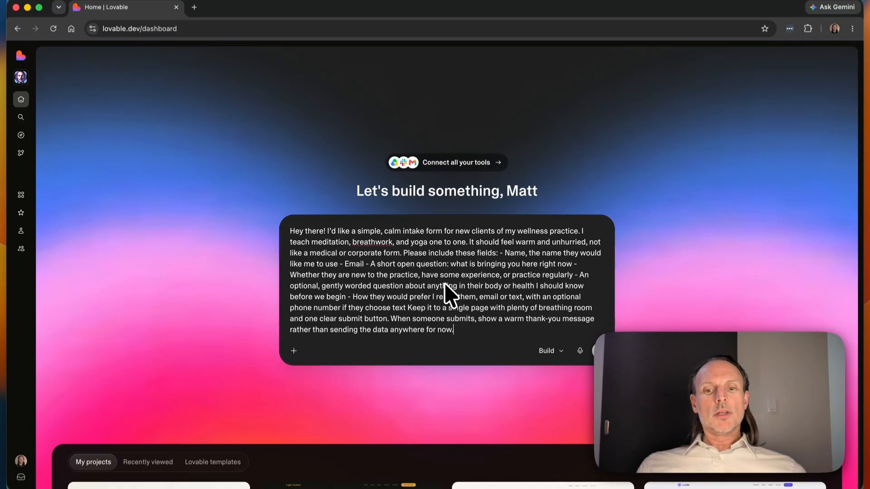
Look over the Build and Plan modes and the options for adding attachments, design, connectors and databases, leaving the prompt as it is.
{"action": "left_click", "coordinate": [561, 351]}
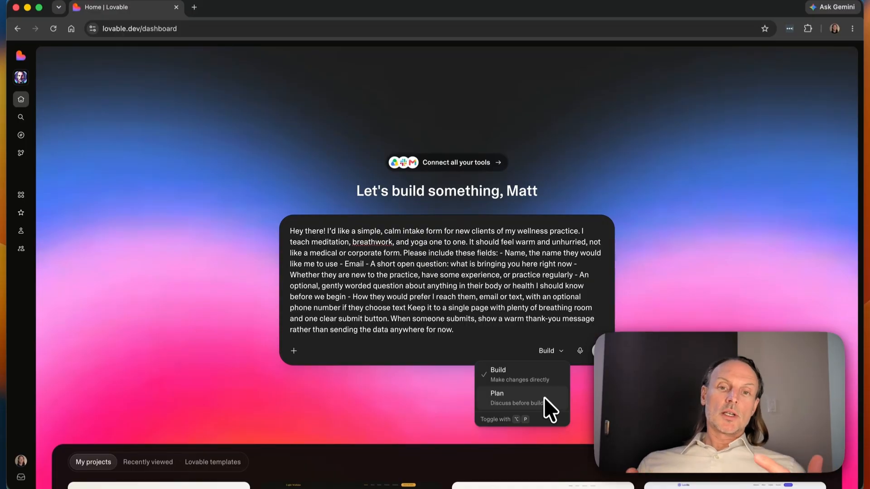
{"action": "left_click", "coordinate": [534, 322]}
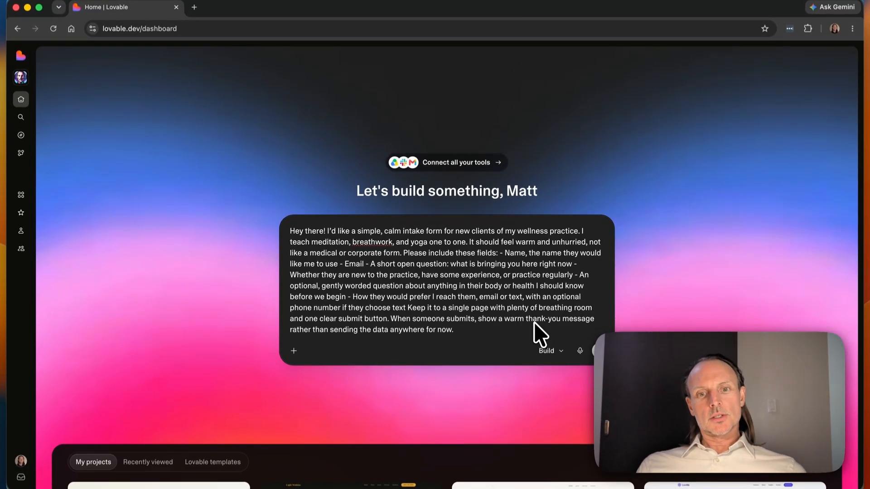
{"action": "left_click", "coordinate": [294, 351]}
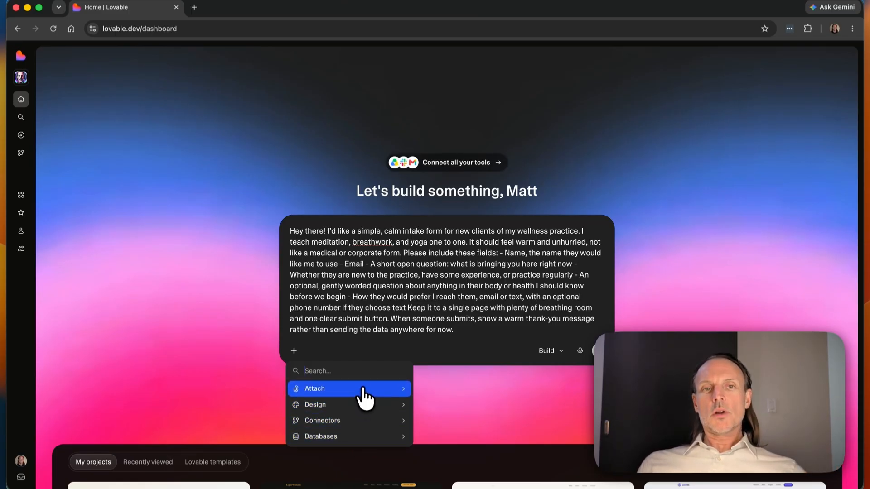
{"action": "left_click", "coordinate": [515, 329]}
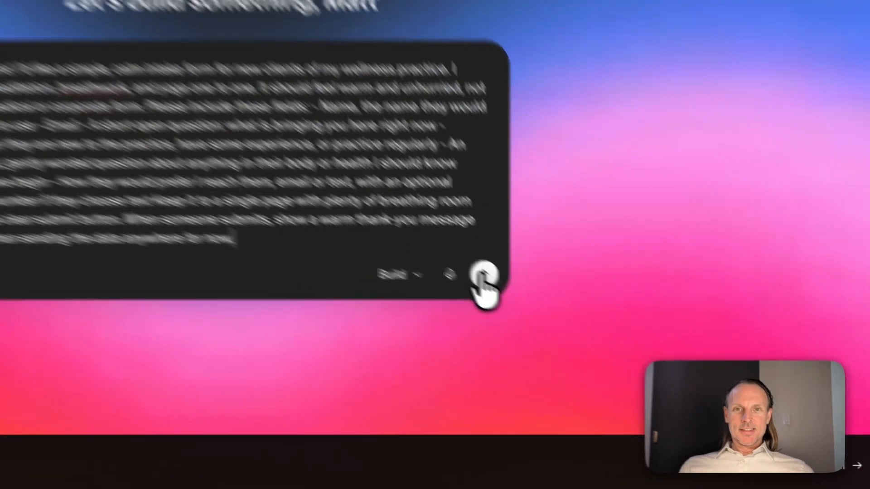
Submit the intake form prompt in Build mode.
{"action": "left_click", "coordinate": [599, 351]}
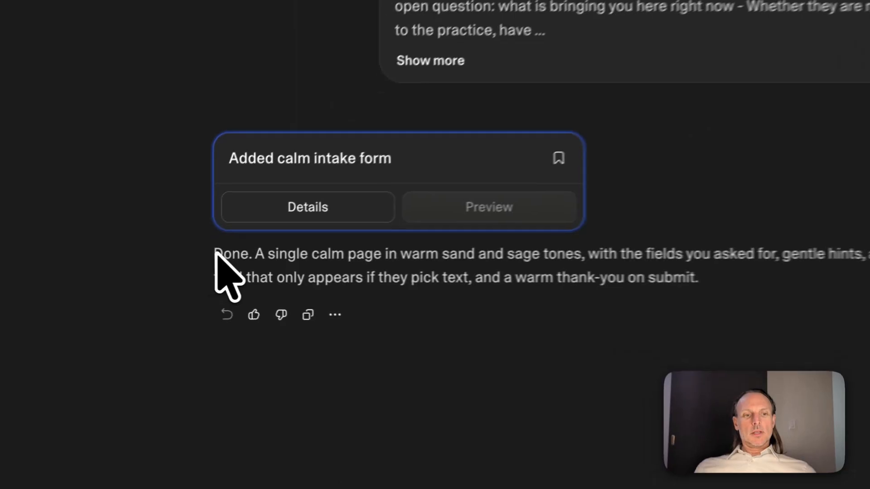
Read the build summary and examine the generated intake form's fields and wording in the preview.
{"action": "left_click_drag", "start_coordinate": [122, 272], "coordinate": [387, 273]}
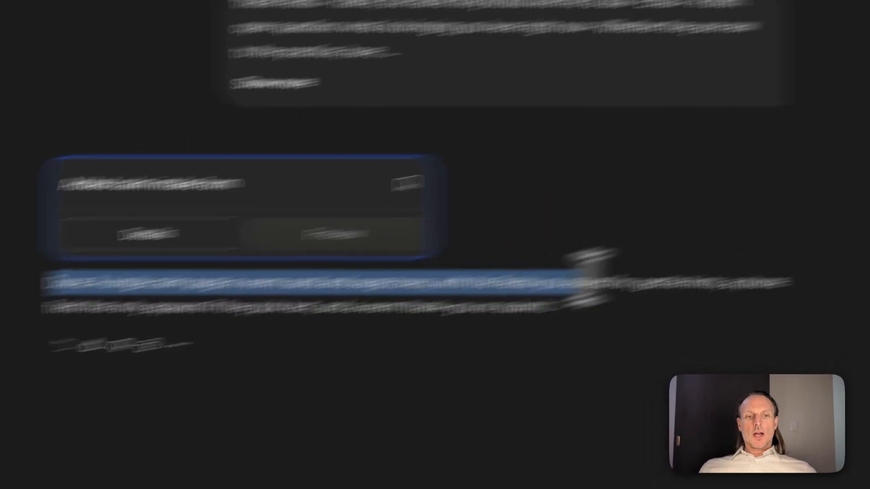
{"action": "left_click_drag", "start_coordinate": [588, 279], "coordinate": [579, 305]}
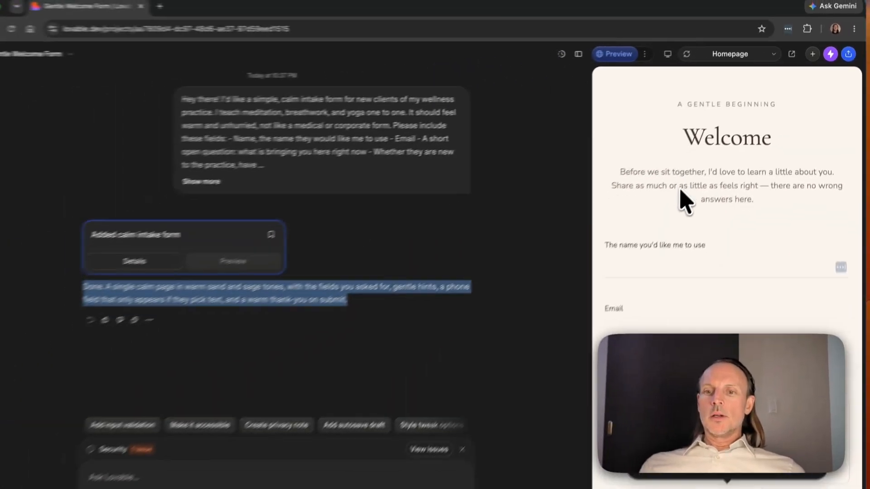
{"action": "scroll", "coordinate": [549, 374], "scroll_direction": "down", "scroll_amount": 3}
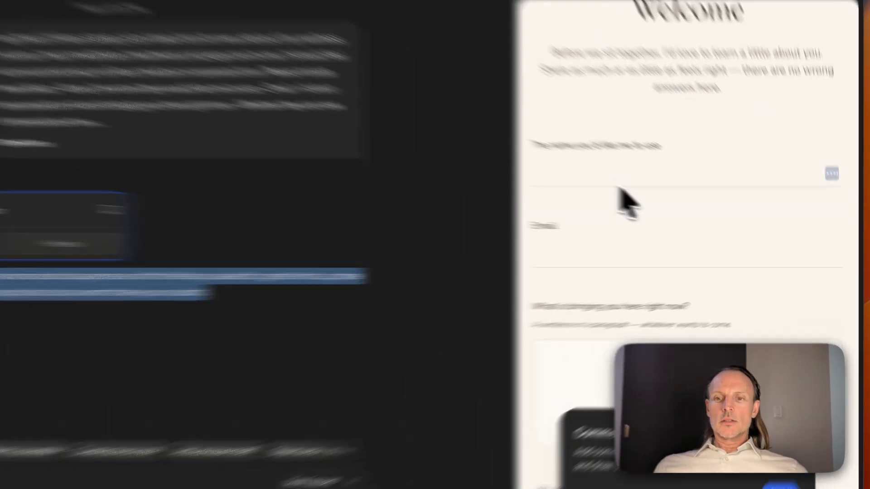
{"action": "left_click", "coordinate": [618, 185]}
{"action": "left_click", "coordinate": [564, 261]}
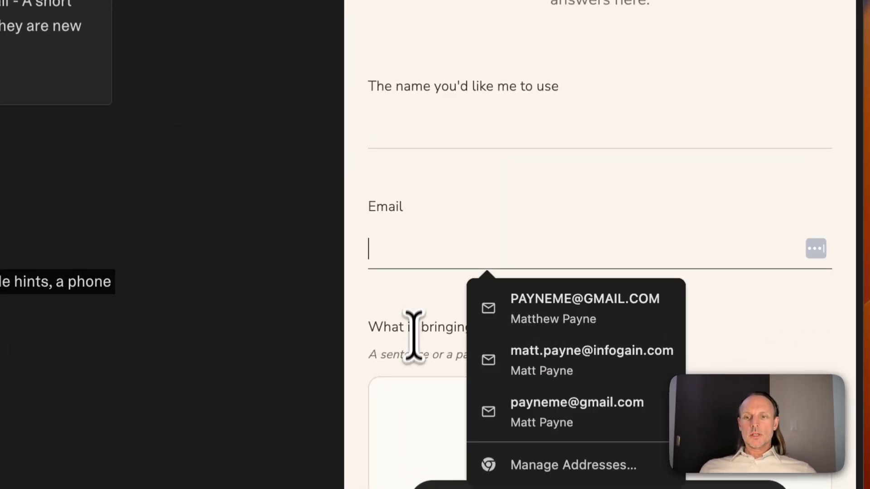
{"action": "scroll", "coordinate": [412, 344], "scroll_direction": "down", "scroll_amount": 8}
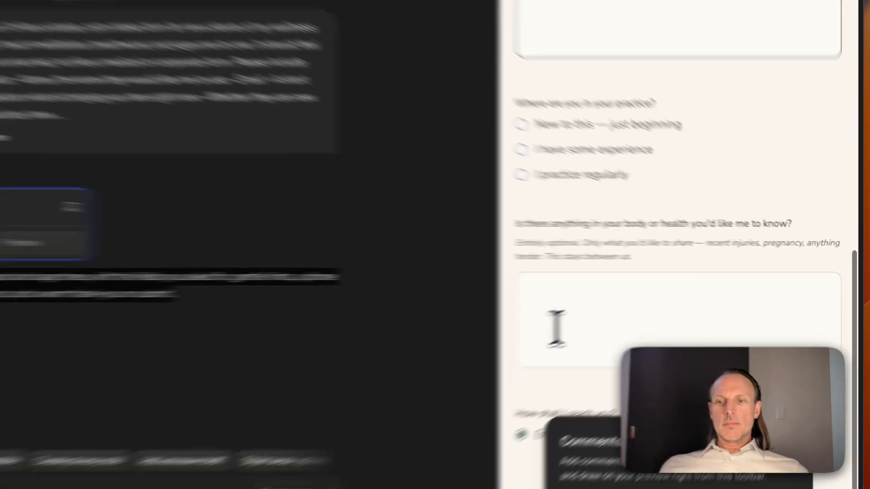
{"action": "scroll", "coordinate": [557, 326], "scroll_direction": "up", "scroll_amount": 10}
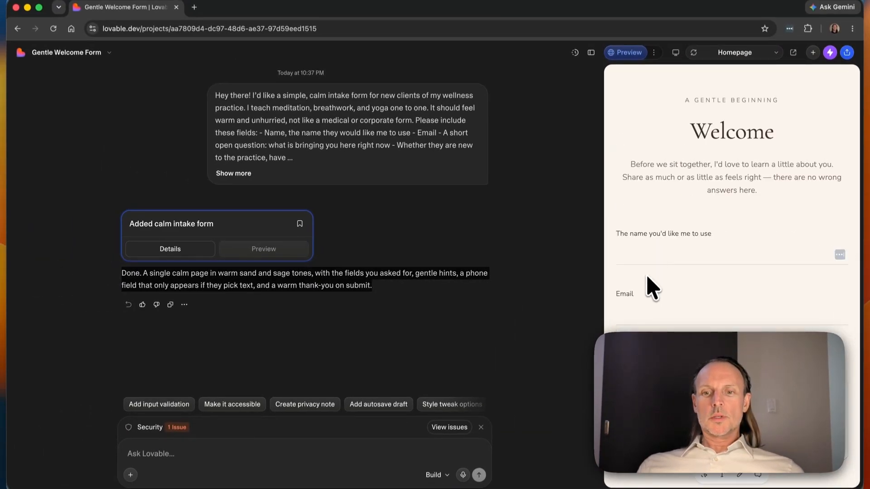
{"action": "scroll", "coordinate": [767, 272], "scroll_direction": "down", "scroll_amount": 1}
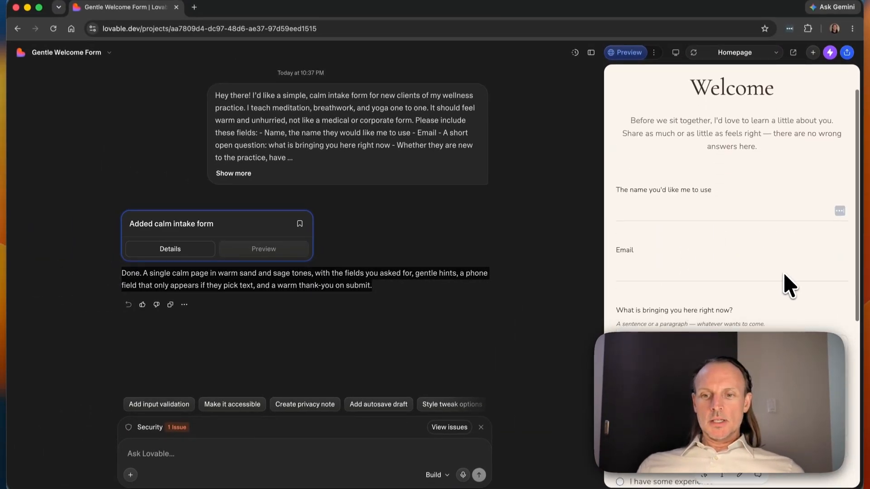
{"action": "scroll", "coordinate": [785, 274], "scroll_direction": "down", "scroll_amount": 2}
{"action": "left_click", "coordinate": [784, 275]}
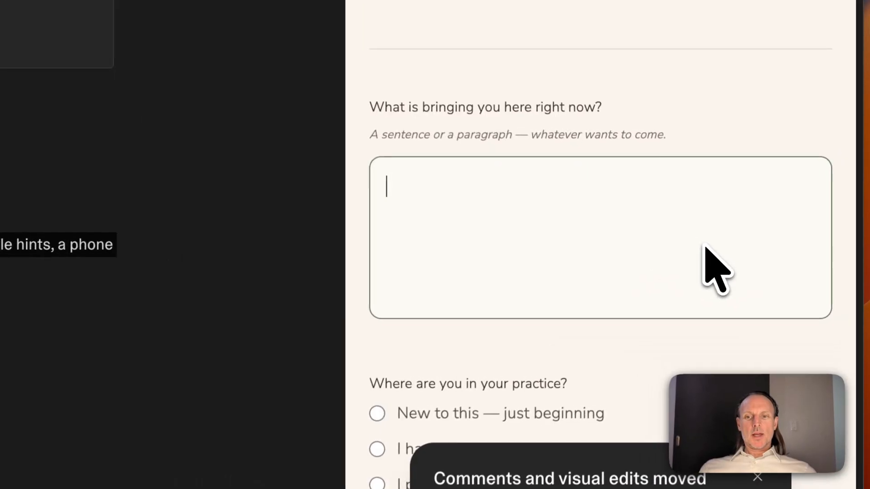
{"action": "scroll", "coordinate": [716, 270], "scroll_direction": "down", "scroll_amount": 4}
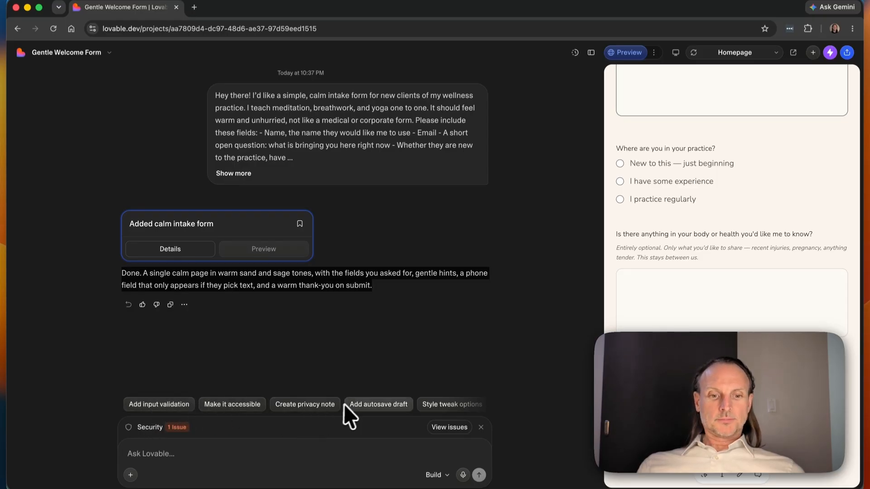
{"action": "scroll", "coordinate": [350, 405], "scroll_direction": "right", "scroll_amount": 1}
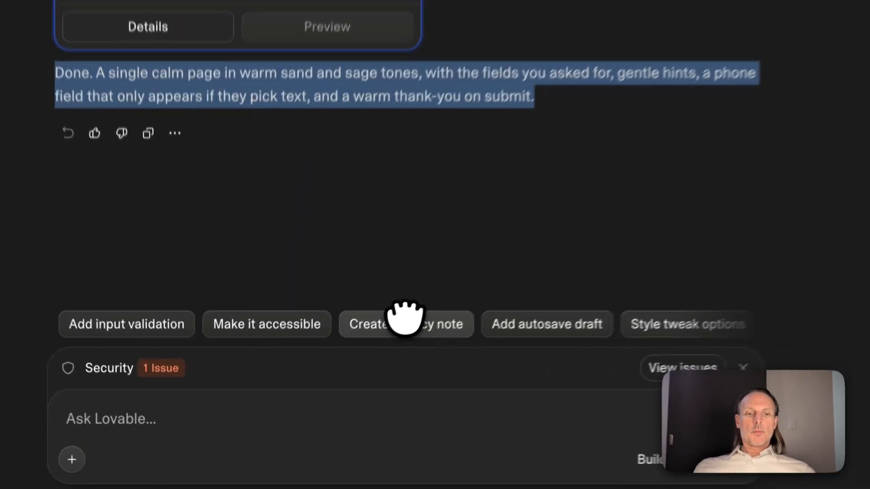
{"action": "left_click", "coordinate": [306, 404]}
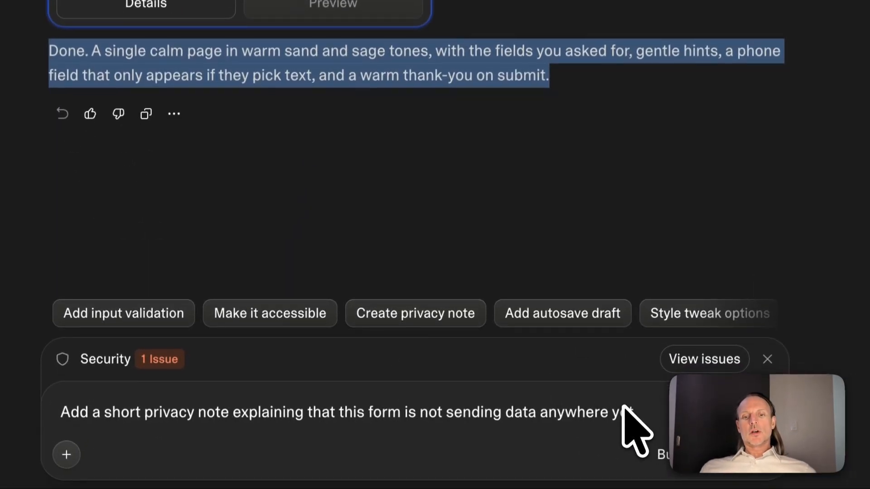
{"action": "left_click_drag", "start_coordinate": [643, 415], "coordinate": [50, 415]}
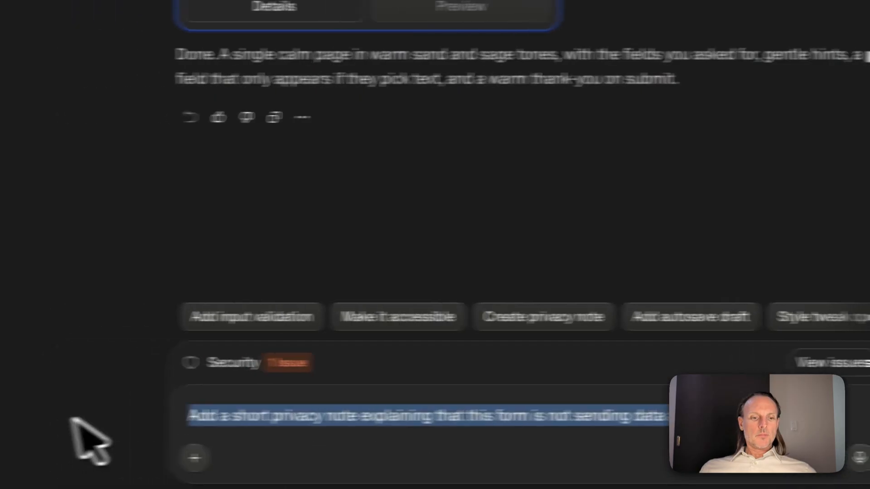
{"action": "key", "text": "BackSpace"}
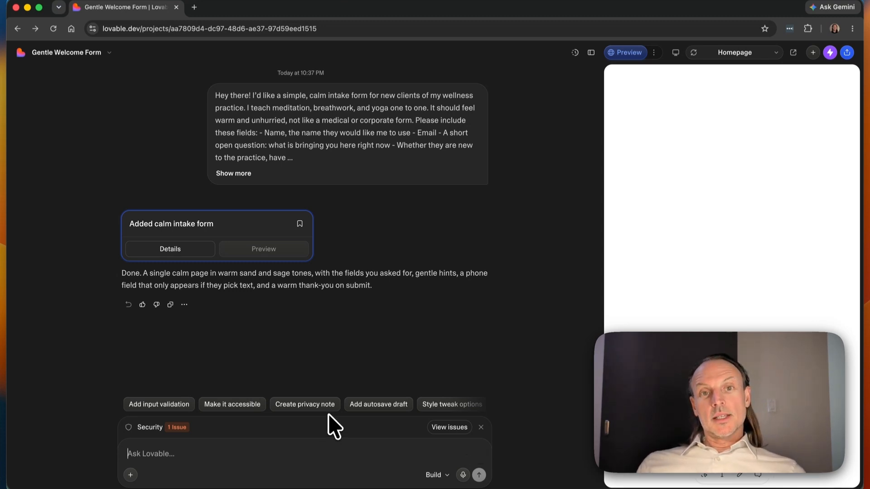
{"action": "type", "text": "Now bring it into my bran"}
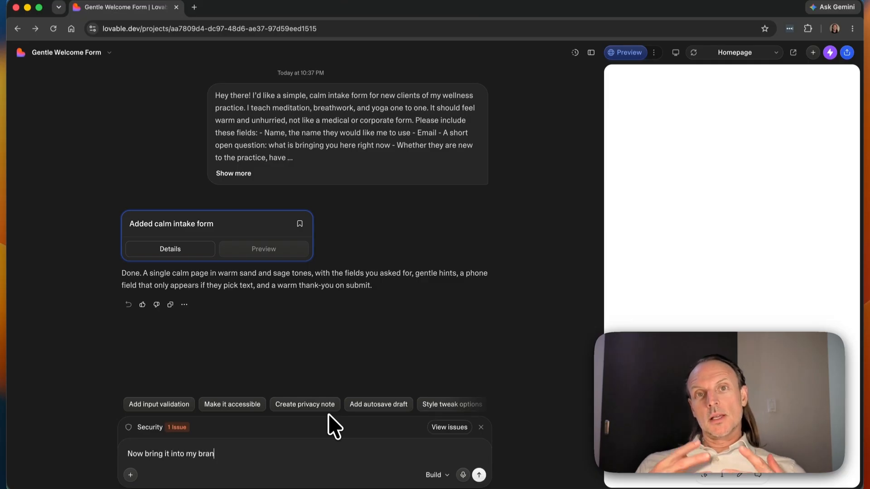
{"action": "type", "text": "d. Use my website - www.amberpaths.com - for inspir"}
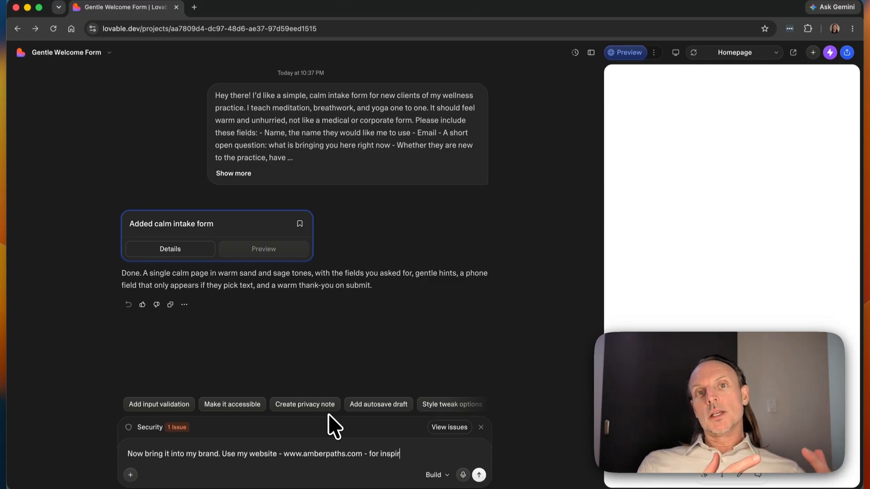
{"action": "type", "text": "ation on my brand theme and tone. Change the sub"}
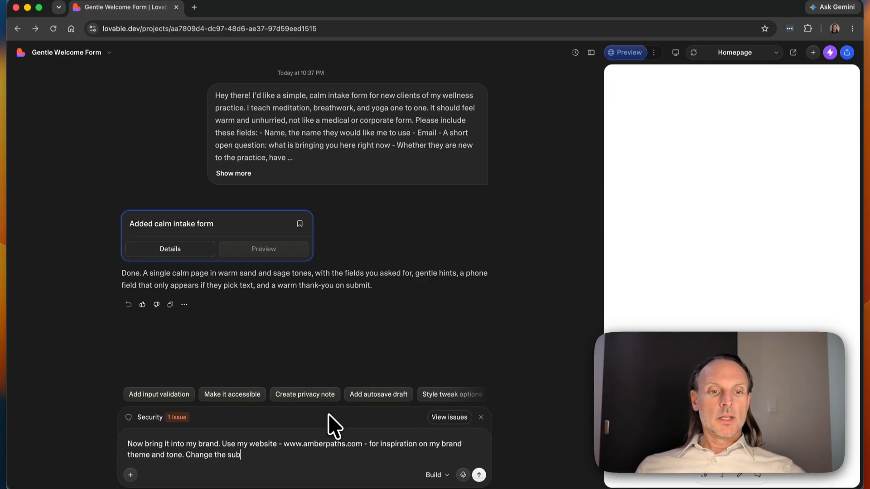
{"action": "type", "text": "mit button to read \"Begin where you are.\" Change the "}
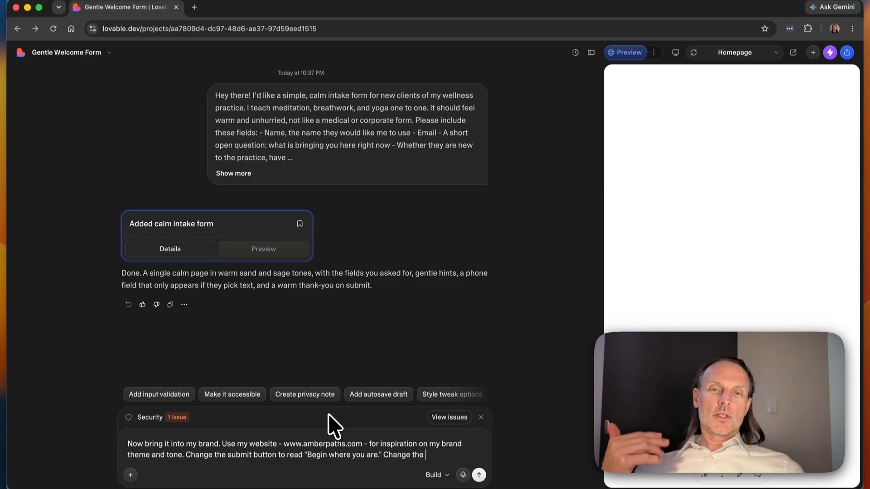
Add the thank-you wording "Thank you. I have received this, and I will be in touch before our time together.", invite clarifying questions, and submit the prompt.
{"action": "type", "text": "thank-you message to: \"Thank you. I have received t"}
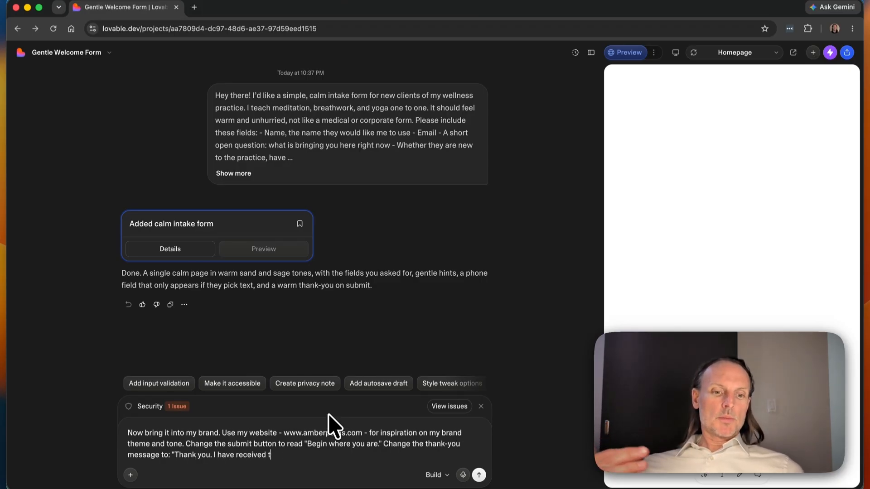
{"action": "type", "text": "his, and I will be in touch before our time toge"}
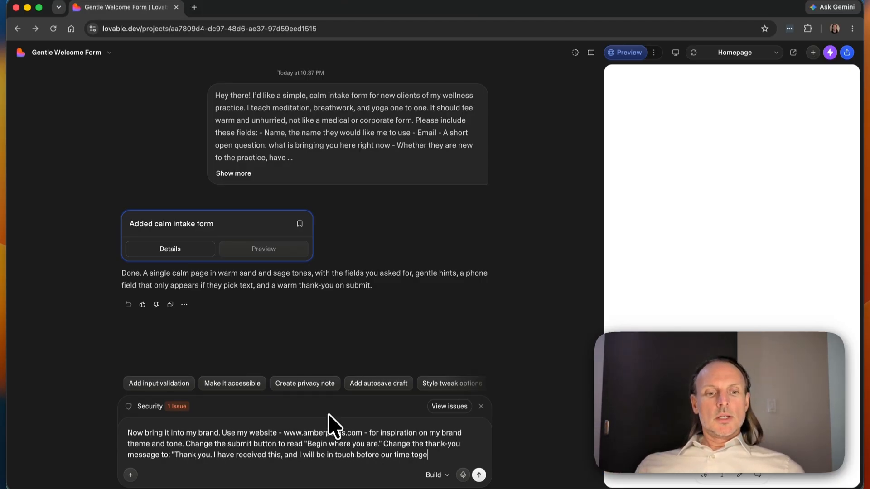
{"action": "type", "text": "ther.\" I can attach a screenshot if I need to. Please feel free to ask any cl"}
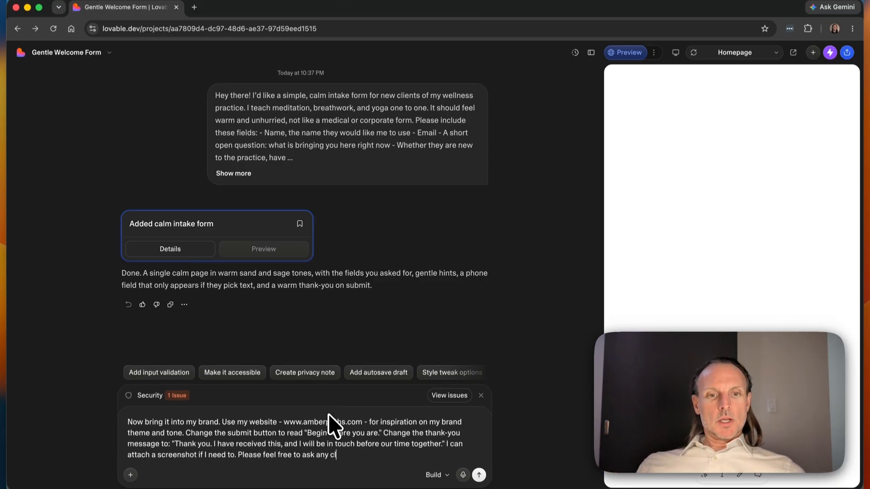
{"action": "type", "text": "arifying quest"}
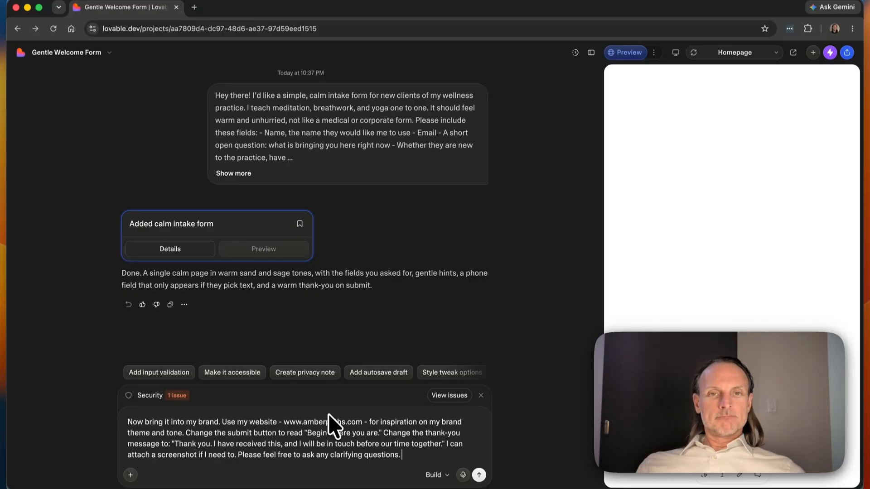
{"action": "type", "text": "ions."}
{"action": "key", "text": "Return"}
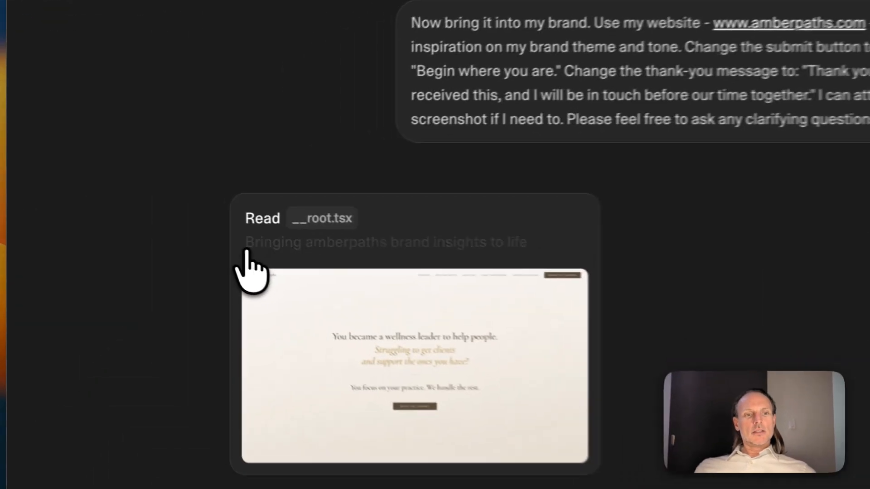
Reload the project page to refresh the blank preview of the rebranded form.
{"action": "left_click_drag", "start_coordinate": [130, 210], "coordinate": [279, 210]}
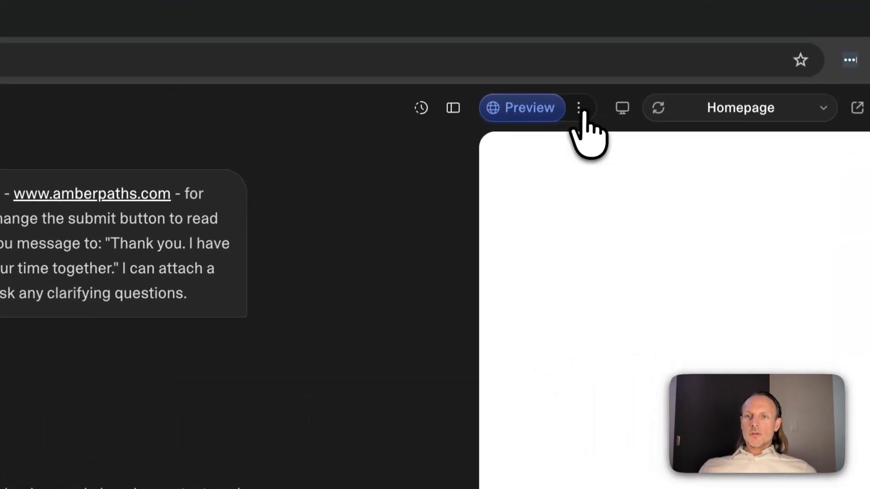
{"action": "left_click", "coordinate": [580, 109]}
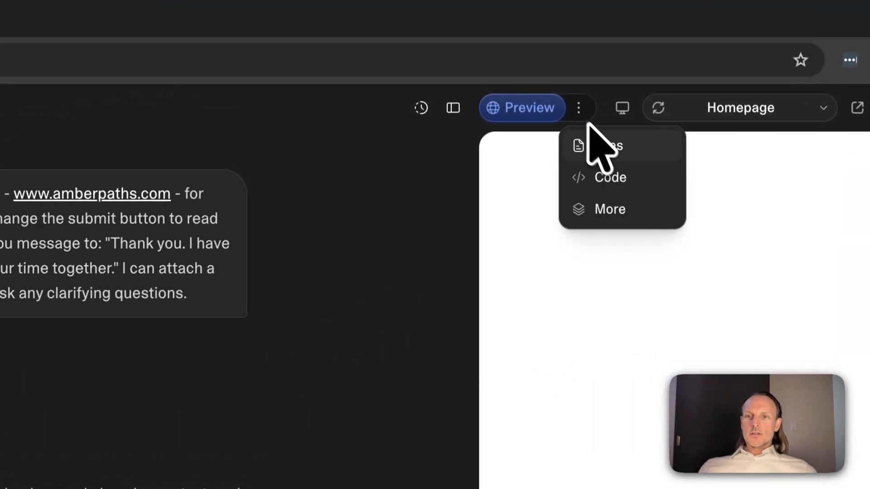
{"action": "left_click", "coordinate": [454, 108]}
{"action": "left_click", "coordinate": [453, 107]}
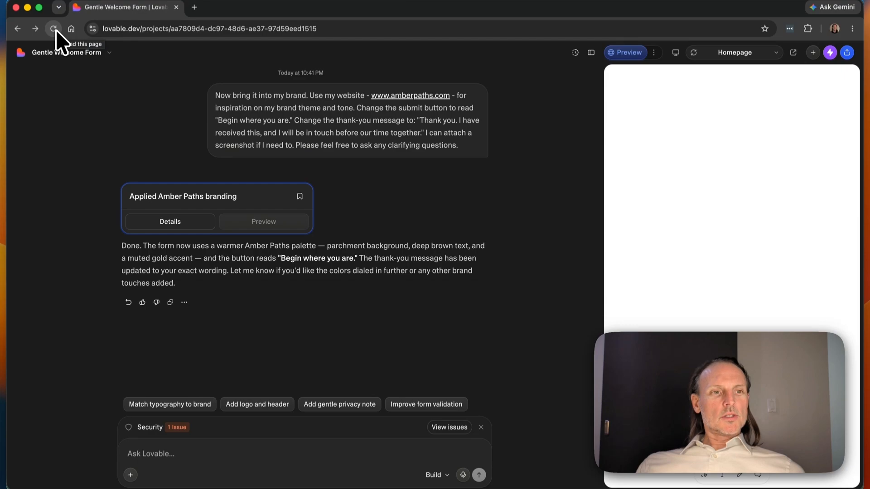
{"action": "left_click", "coordinate": [53, 29]}
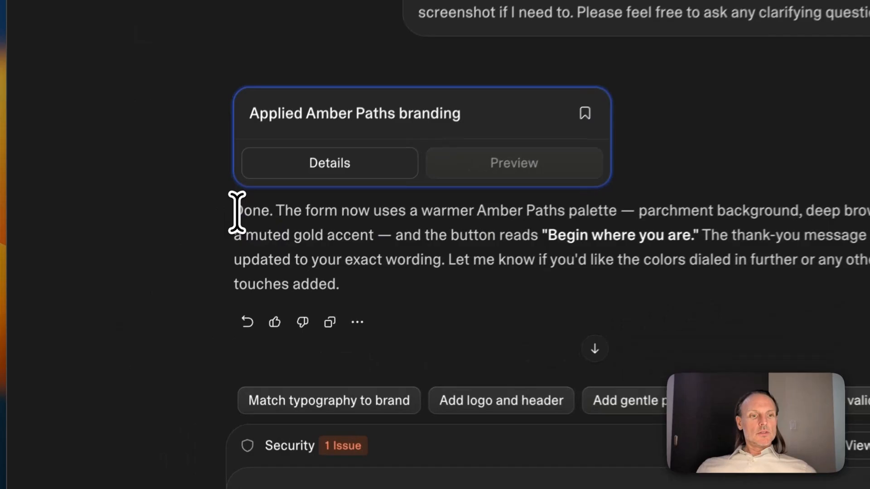
Read the branding update summary and examine the form's colors, fields and submit button wording in the preview.
{"action": "left_click_drag", "start_coordinate": [238, 211], "coordinate": [347, 278]}
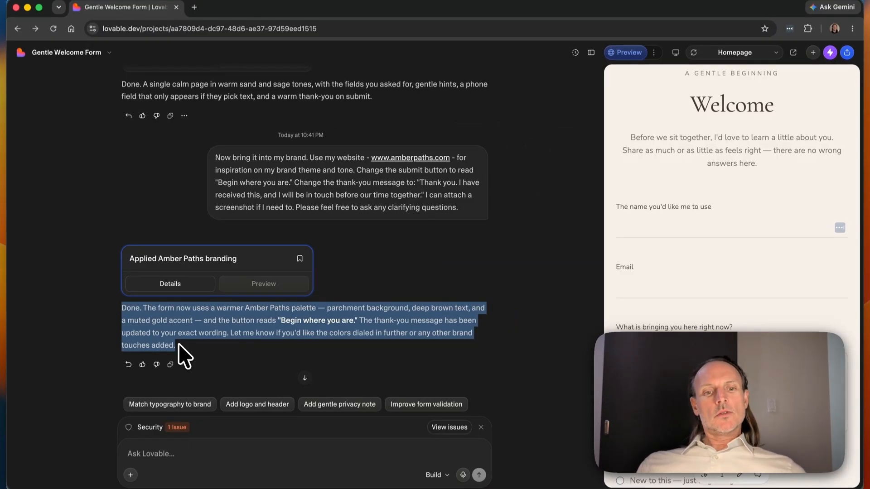
{"action": "scroll", "coordinate": [183, 356], "scroll_direction": "down", "scroll_amount": 1}
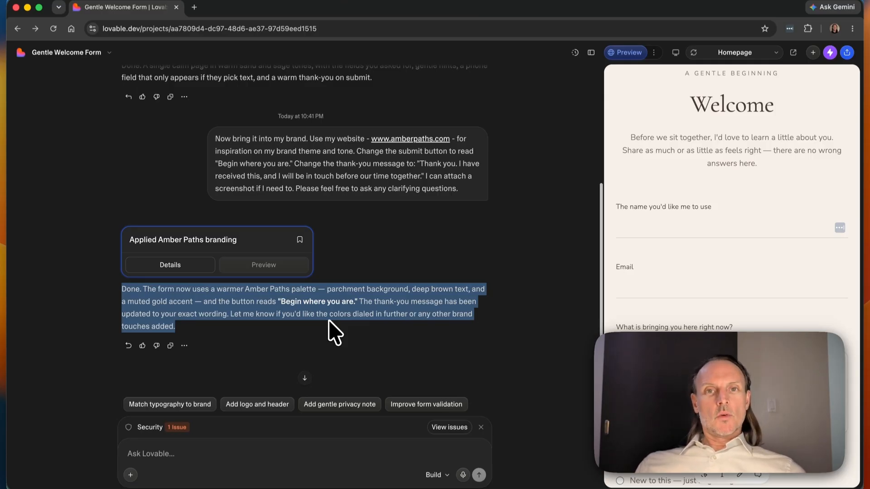
{"action": "scroll", "coordinate": [329, 321], "scroll_direction": "down", "scroll_amount": 1}
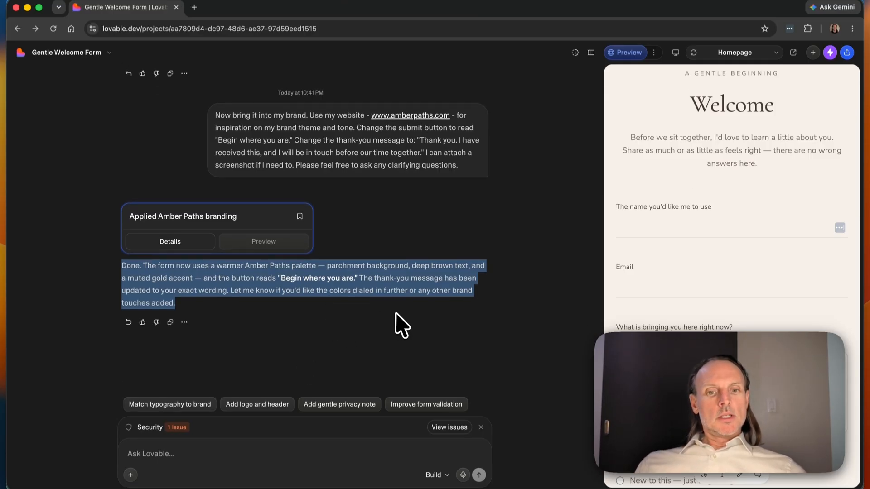
{"action": "scroll", "coordinate": [685, 233], "scroll_direction": "down", "scroll_amount": 2}
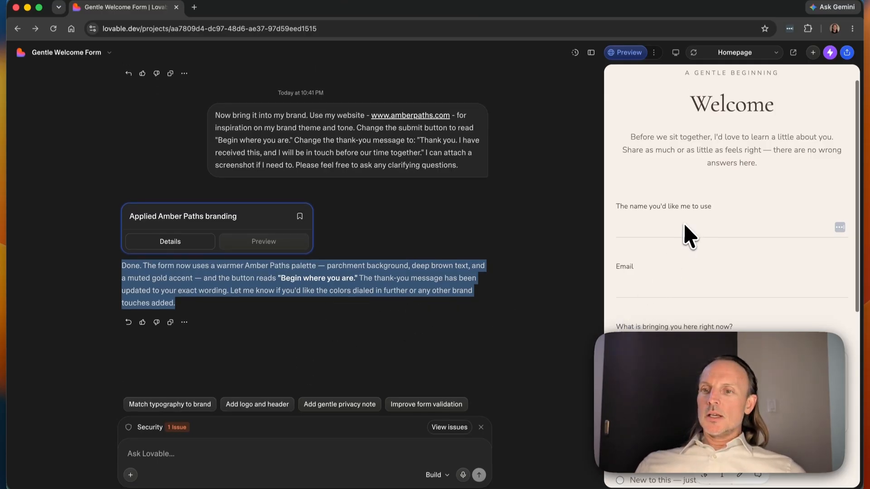
{"action": "scroll", "coordinate": [685, 224], "scroll_direction": "up", "scroll_amount": 2}
{"action": "scroll", "coordinate": [685, 225], "scroll_direction": "down", "scroll_amount": 2}
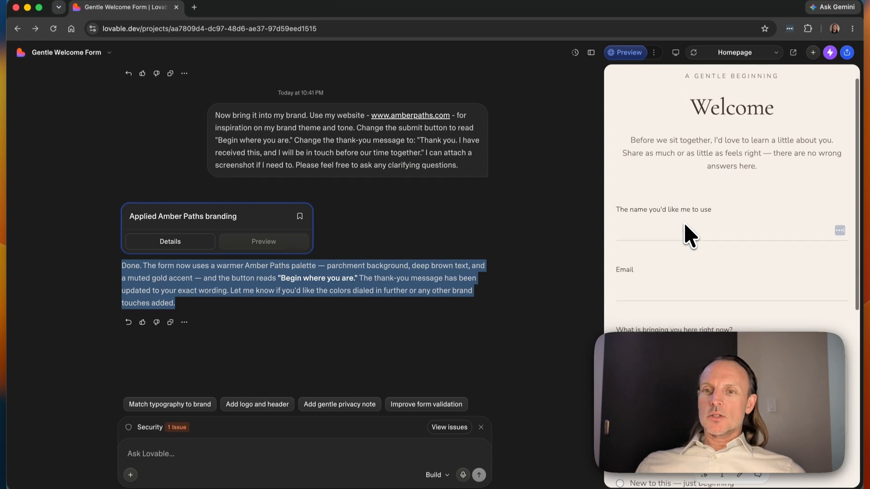
{"action": "scroll", "coordinate": [689, 233], "scroll_direction": "down", "scroll_amount": 10}
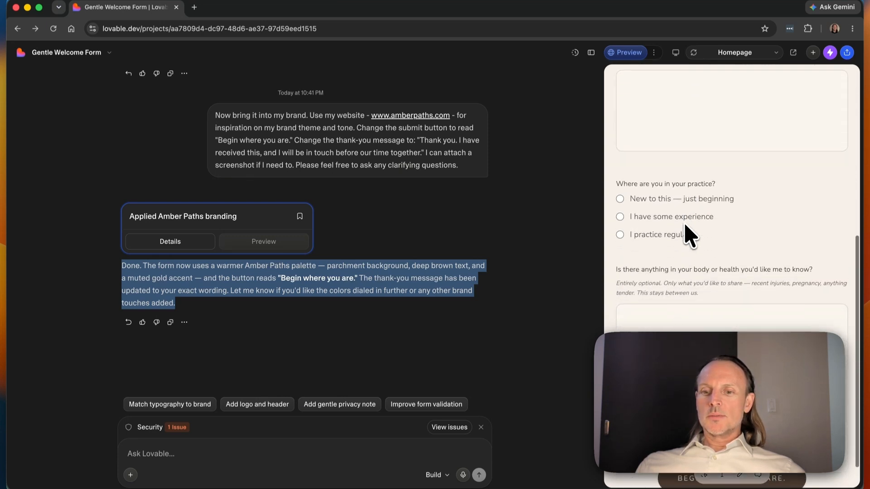
{"action": "scroll", "coordinate": [689, 233], "scroll_direction": "down", "scroll_amount": 3}
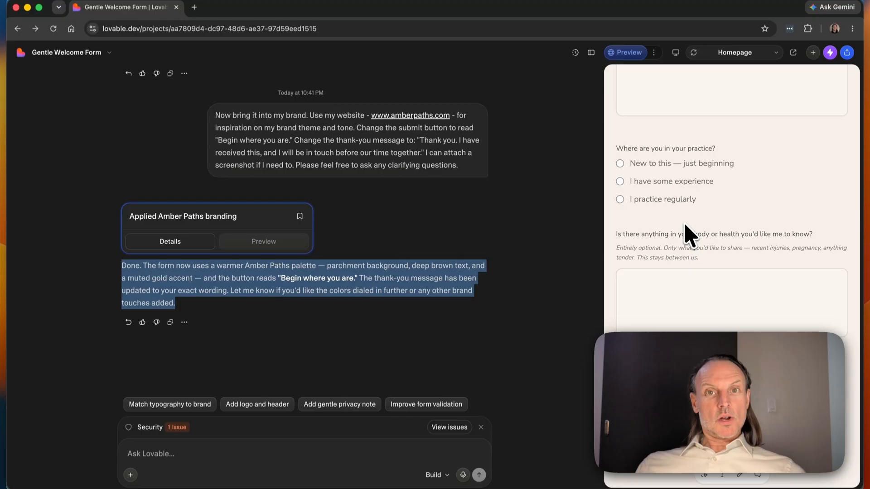
{"action": "scroll", "coordinate": [660, 285], "scroll_direction": "up", "scroll_amount": 5}
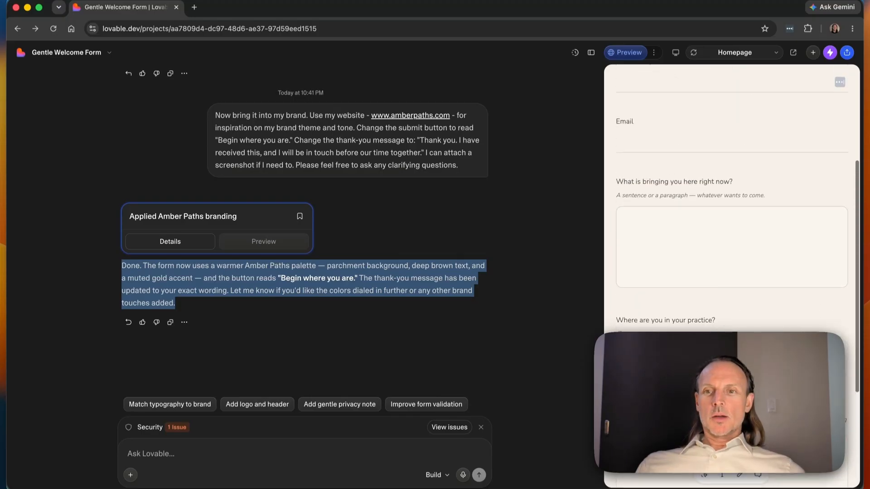
{"action": "scroll", "coordinate": [731, 226], "scroll_direction": "up", "scroll_amount": 5}
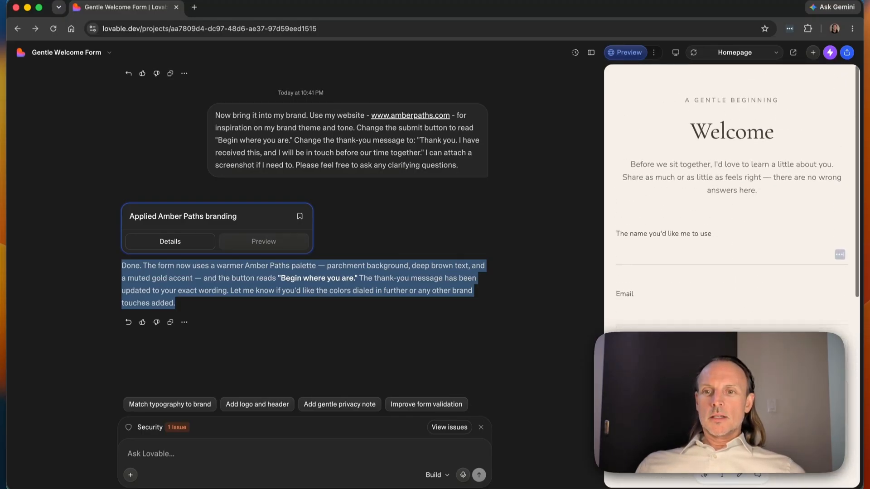
Submit the suggested request for gentle client-side validation with kind error messages for required fields like name and email.
{"action": "left_click", "coordinate": [259, 454]}
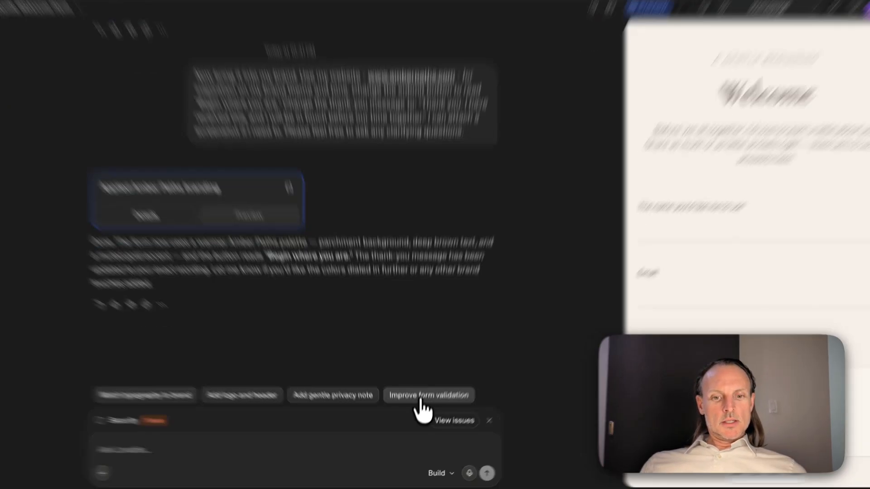
{"action": "left_click", "coordinate": [417, 404]}
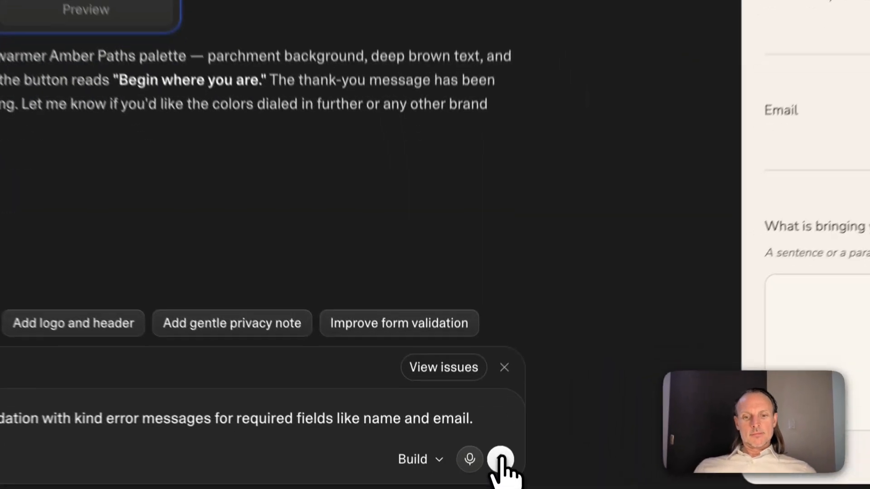
{"action": "left_click", "coordinate": [479, 475]}
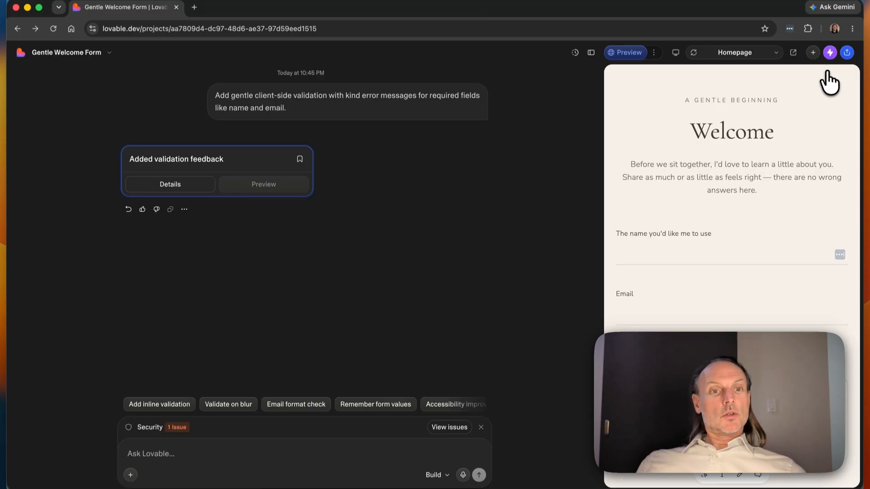
Check the remaining credits and project options for Gentle Welcome Form, leaving them as they are.
{"action": "left_click", "coordinate": [108, 51]}
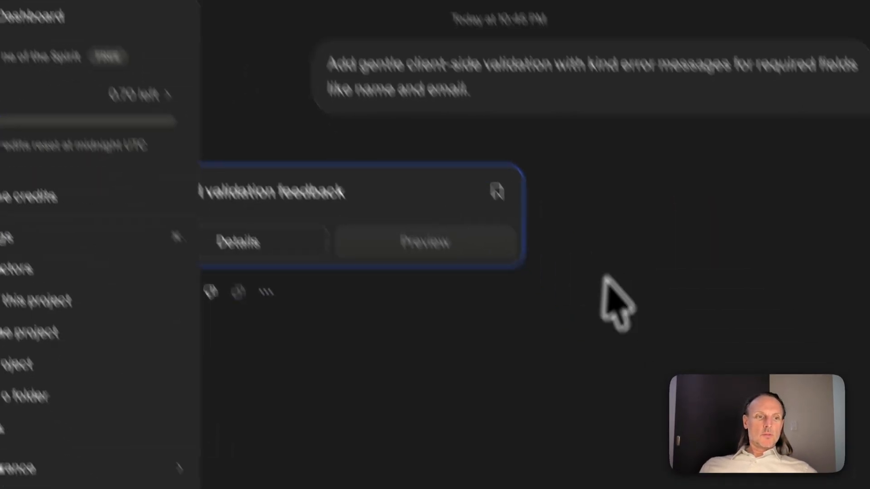
{"action": "left_click", "coordinate": [516, 323]}
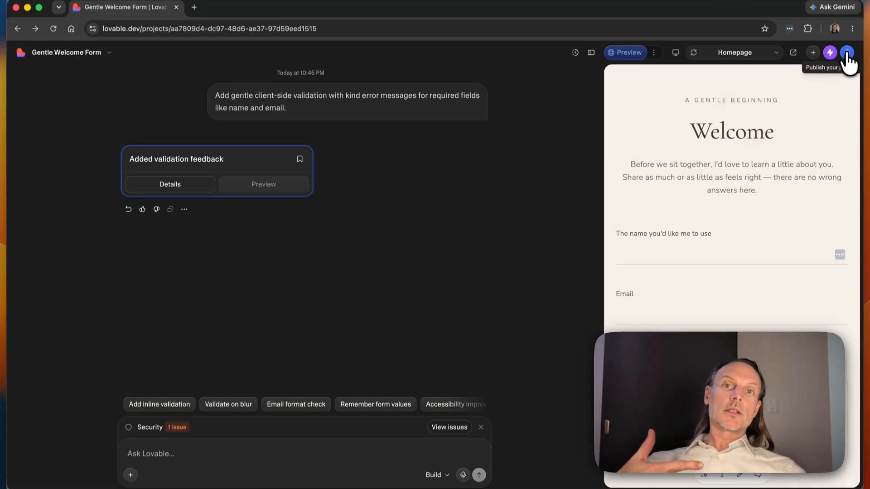
Set up publishing at calm-start-intake.lovable.app with public visibility, and title the site Amber Paths Welcome Form.
{"action": "left_click", "coordinate": [846, 53]}
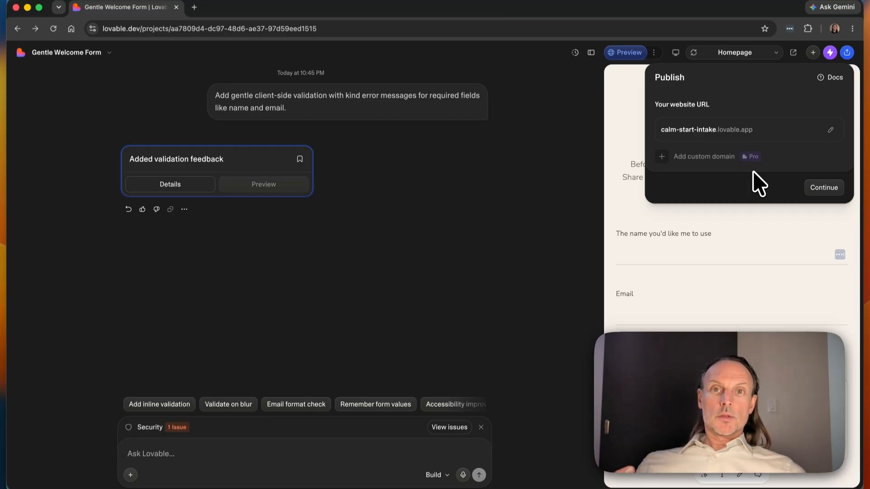
{"action": "left_click", "coordinate": [527, 314]}
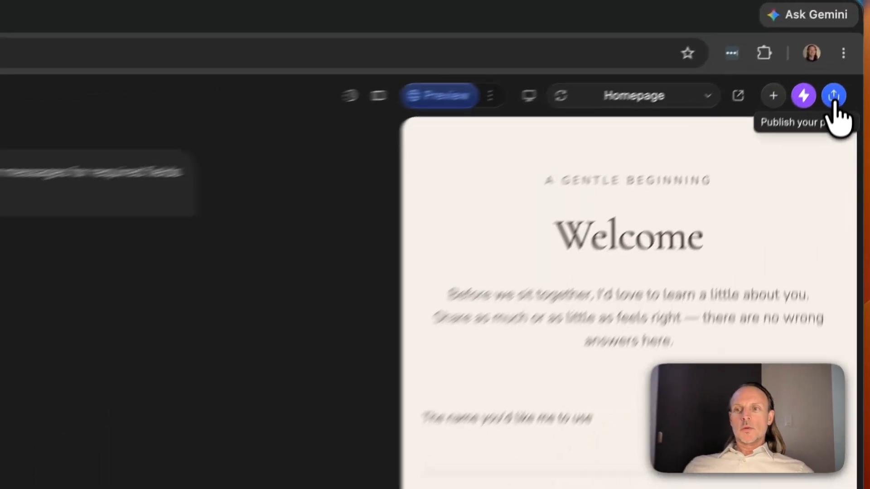
{"action": "left_click", "coordinate": [846, 53]}
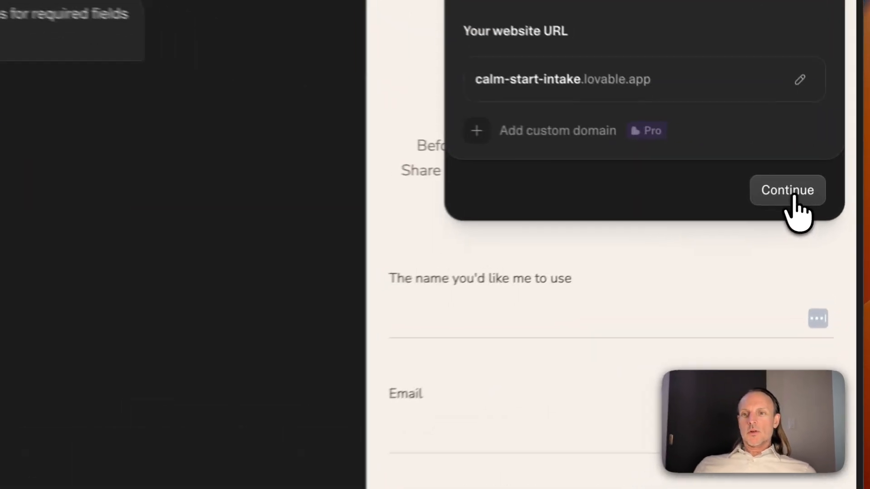
{"action": "left_click", "coordinate": [825, 188]}
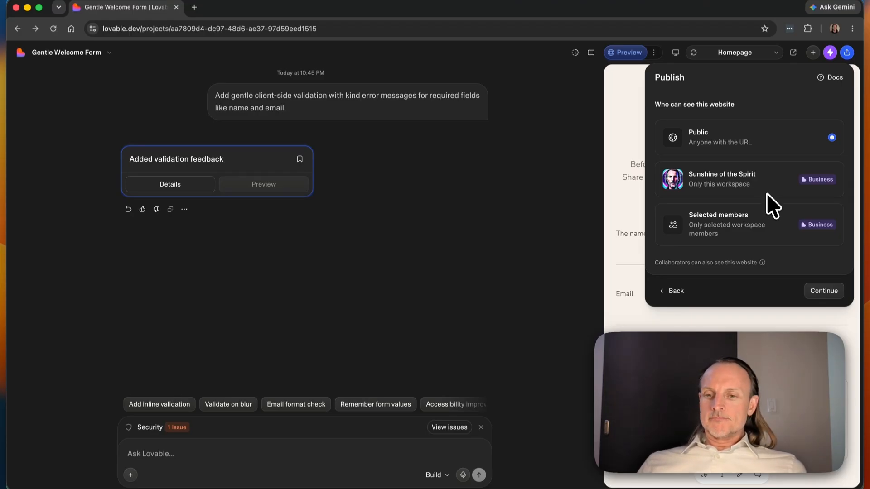
{"action": "left_click", "coordinate": [826, 292]}
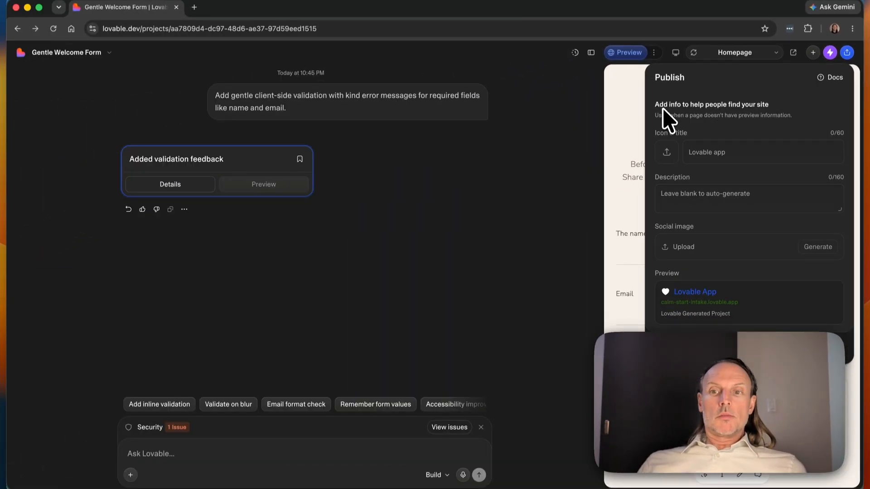
{"action": "left_click", "coordinate": [754, 152]}
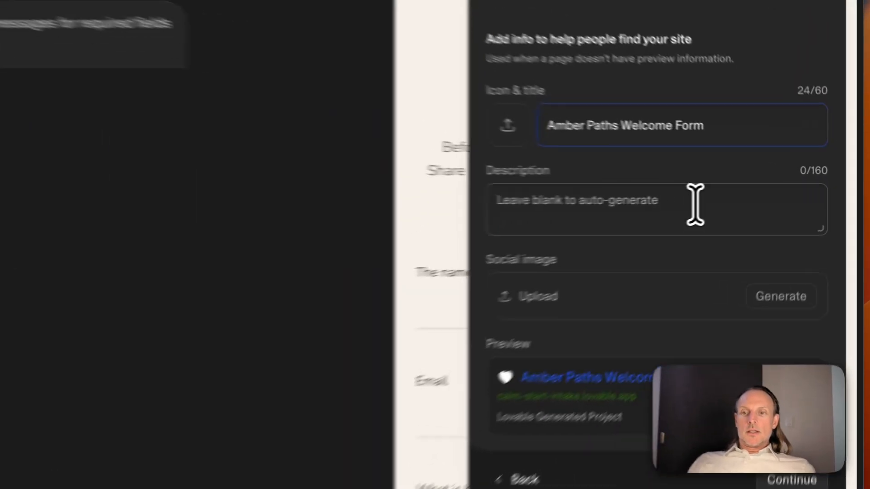
Review the high severity dependency vulnerabilities warning among the detected security issues and ignore that issue.
{"action": "left_click", "coordinate": [677, 334]}
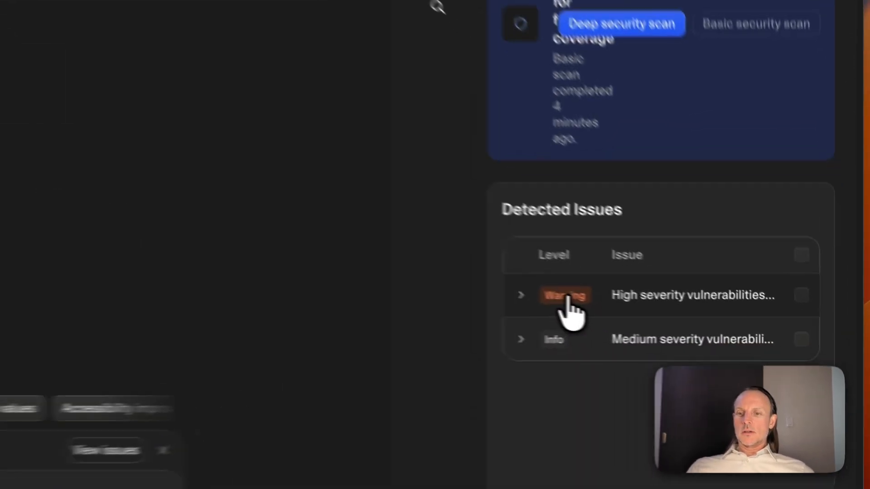
{"action": "left_click", "coordinate": [704, 327]}
{"action": "scroll", "coordinate": [704, 337], "scroll_direction": "down", "scroll_amount": 3}
{"action": "scroll", "coordinate": [543, 312], "scroll_direction": "down", "scroll_amount": 4}
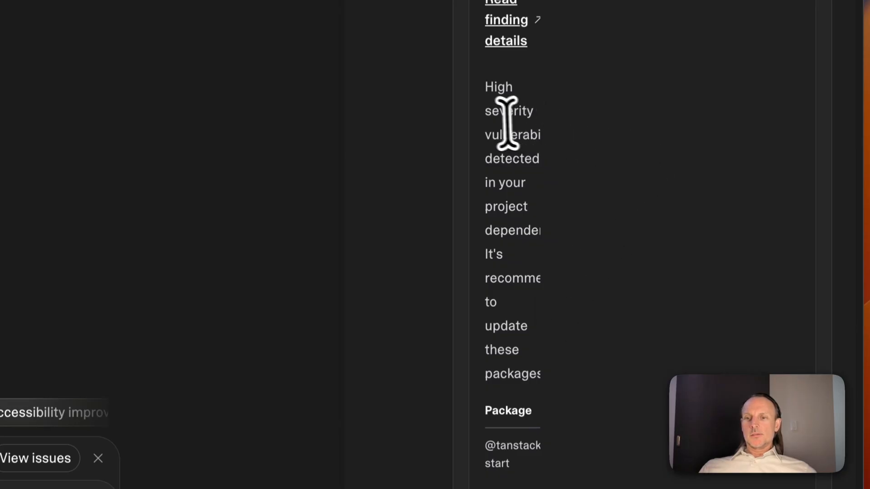
{"action": "left_click_drag", "start_coordinate": [498, 115], "coordinate": [483, 372]}
{"action": "scroll", "coordinate": [483, 376], "scroll_direction": "down", "scroll_amount": 1}
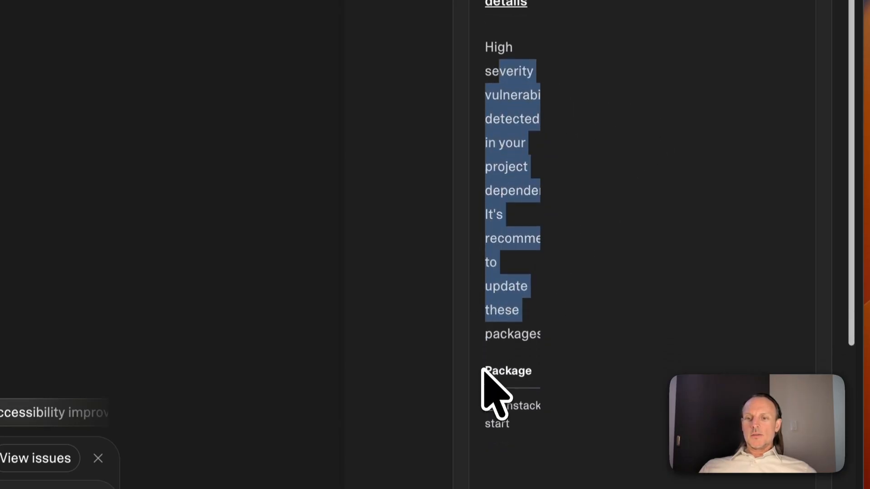
{"action": "scroll", "coordinate": [539, 179], "scroll_direction": "up", "scroll_amount": 7}
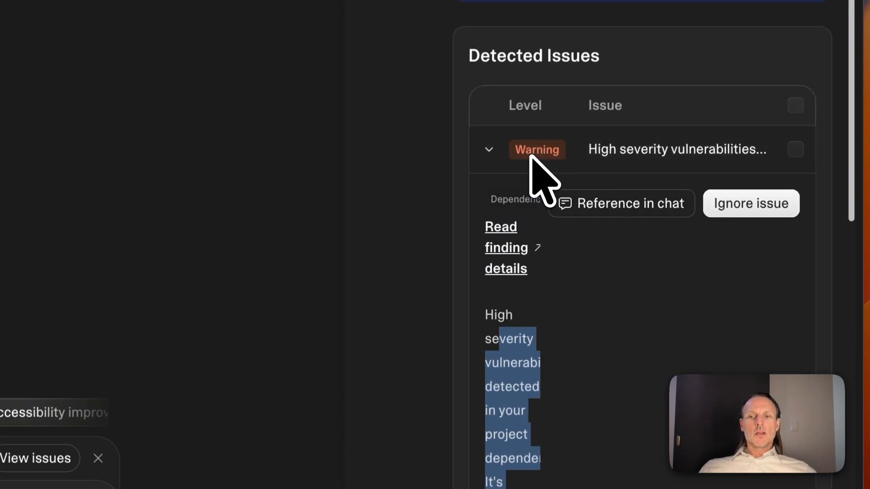
{"action": "left_click", "coordinate": [752, 206]}
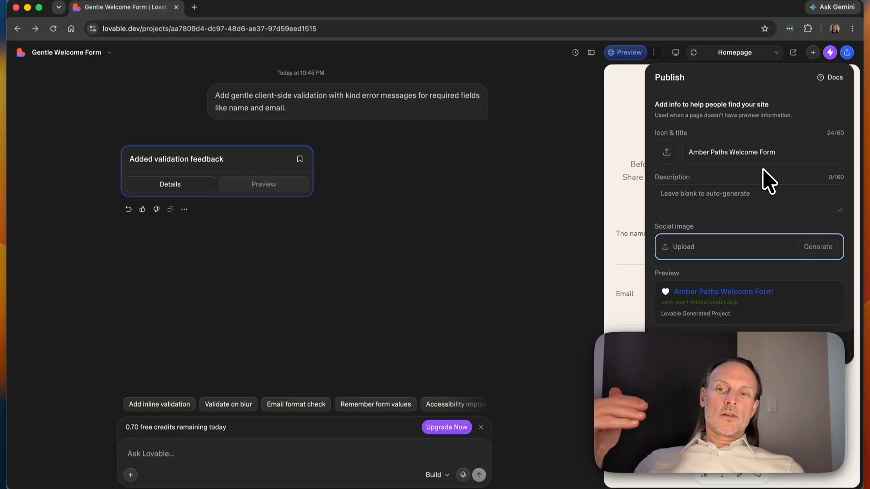
Accept the site info with the description left blank, publish the website, and dismiss the remaining credits notice.
{"action": "left_click", "coordinate": [774, 156]}
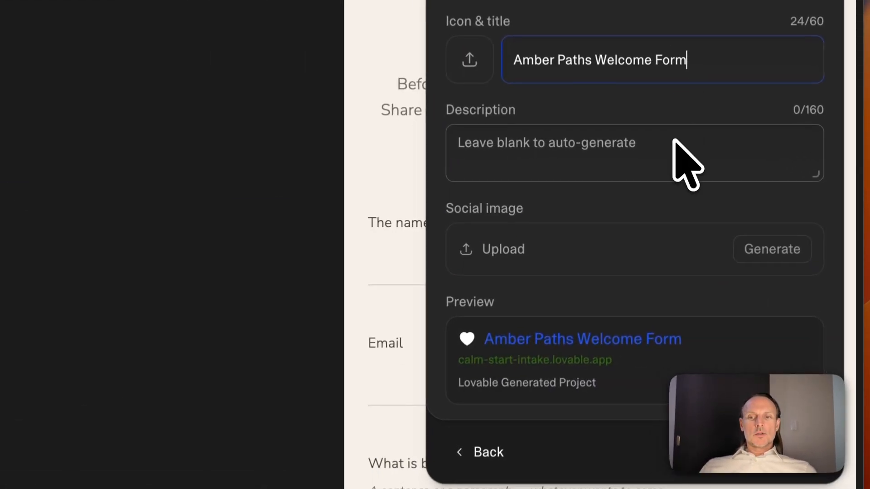
{"action": "left_click", "coordinate": [794, 449]}
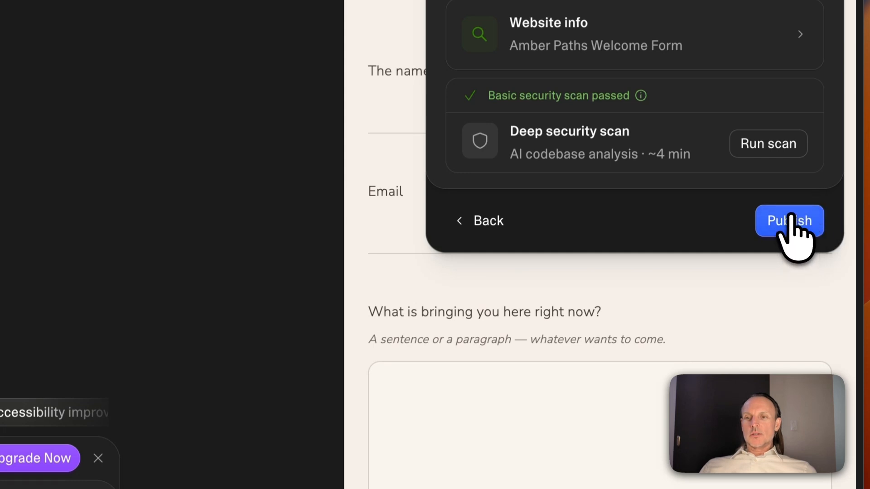
{"action": "left_click", "coordinate": [790, 216]}
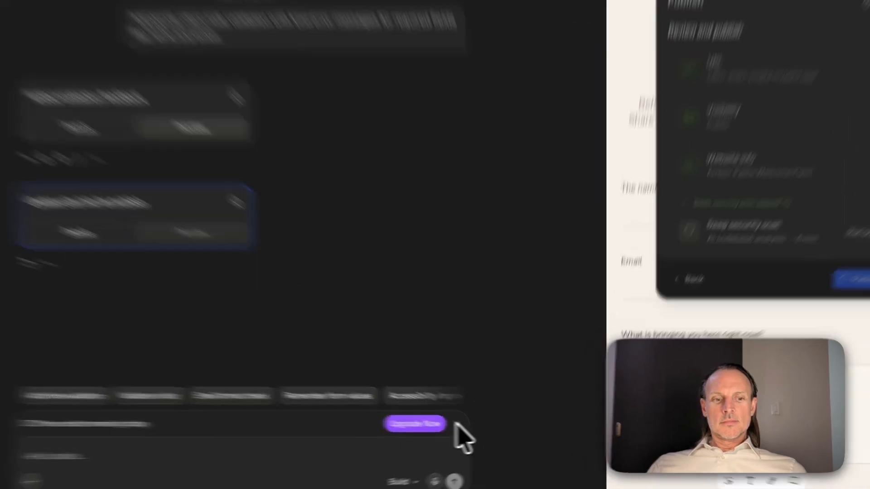
{"action": "left_click", "coordinate": [480, 426]}
{"action": "left_click", "coordinate": [370, 412]}
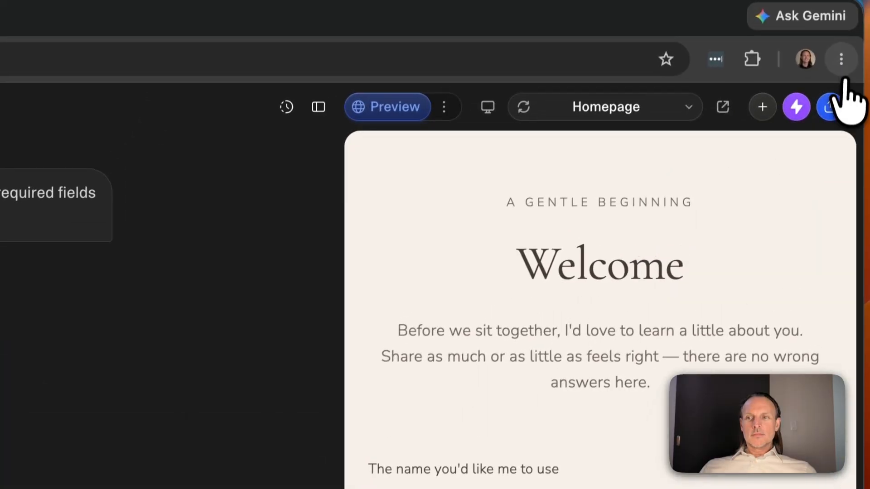
Copy the published website URL and open the live intake form in a new browser tab.
{"action": "left_click", "coordinate": [831, 108]}
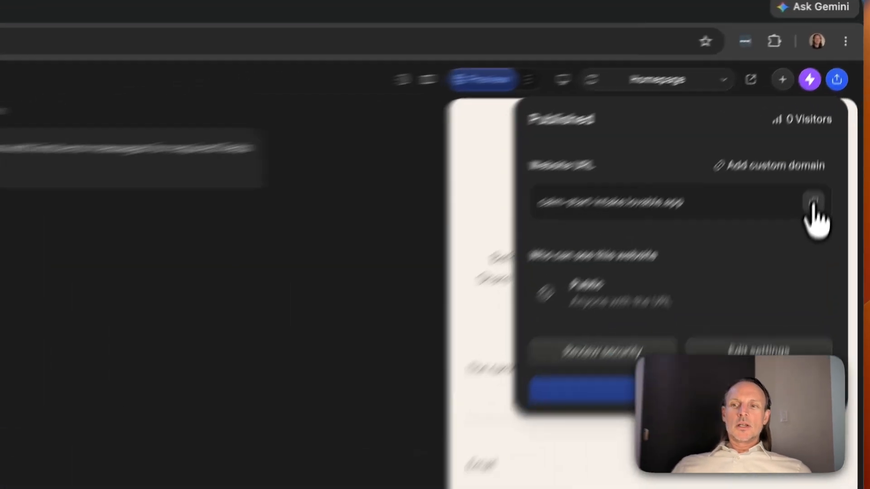
{"action": "left_click", "coordinate": [832, 129]}
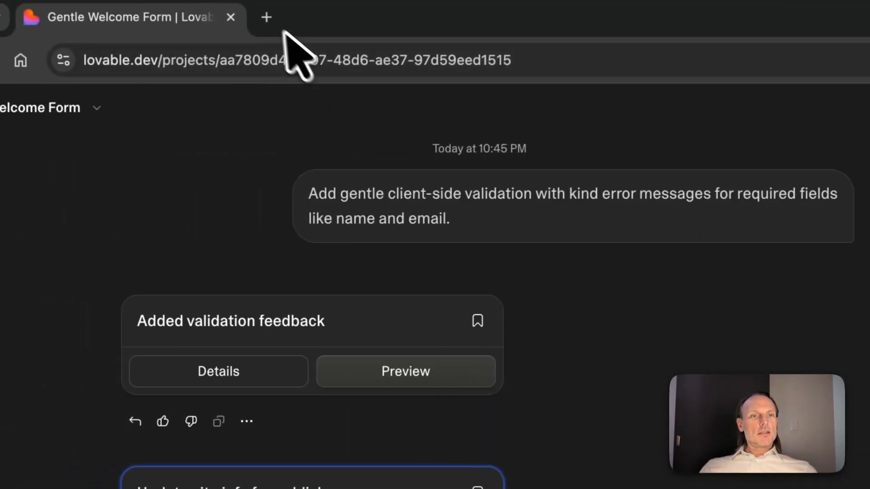
{"action": "left_click", "coordinate": [267, 17]}
{"action": "key", "text": "super+v"}
{"action": "key", "text": "Return"}
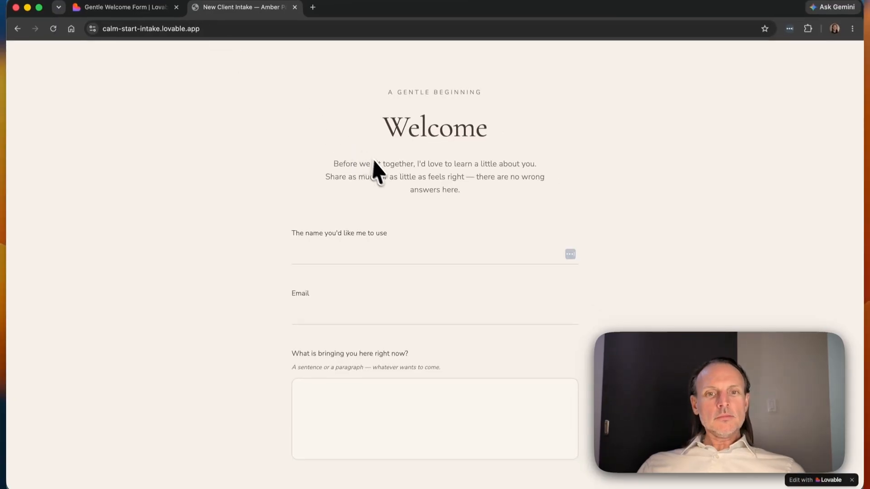
{"action": "scroll", "coordinate": [383, 176], "scroll_direction": "down", "scroll_amount": 1}
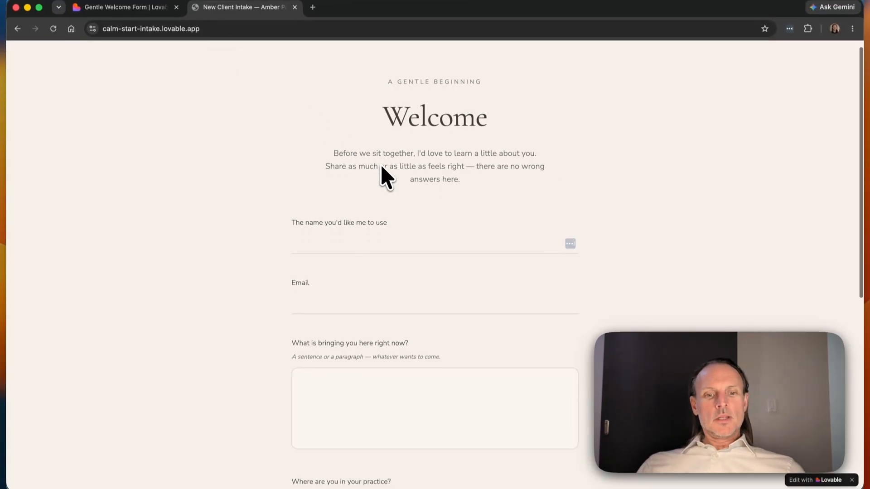
{"action": "scroll", "coordinate": [383, 178], "scroll_direction": "up", "scroll_amount": 1}
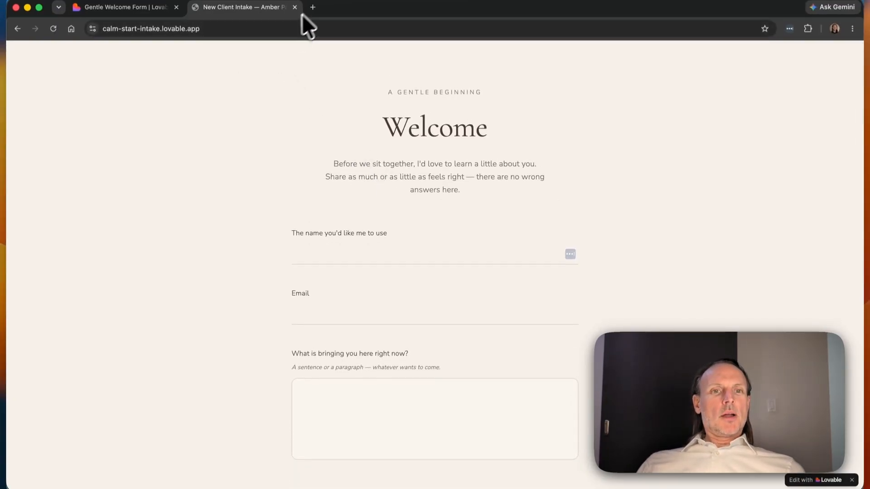
Open amberpaths.com in another browser tab and examine its colors, fonts and sections for comparison with the form.
{"action": "left_click", "coordinate": [313, 8]}
{"action": "type", "text": "amberpaths.com"}
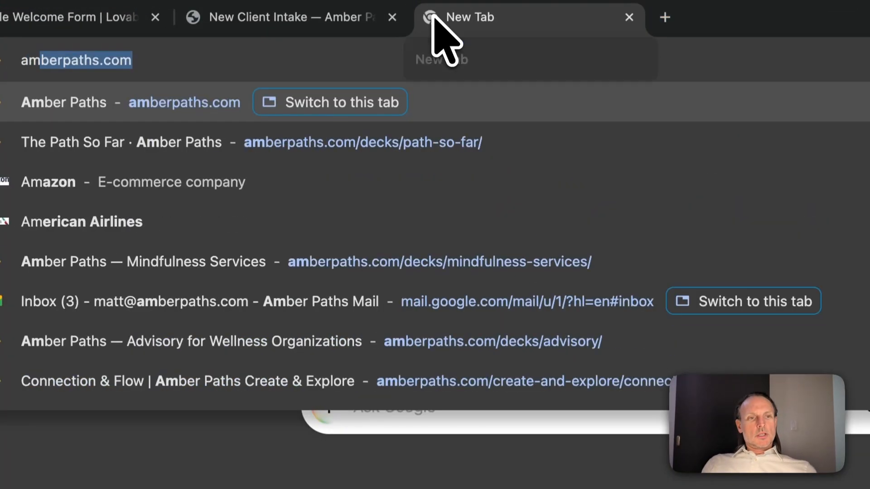
{"action": "key", "text": "Return"}
{"action": "scroll", "coordinate": [349, 254], "scroll_direction": "down", "scroll_amount": 10}
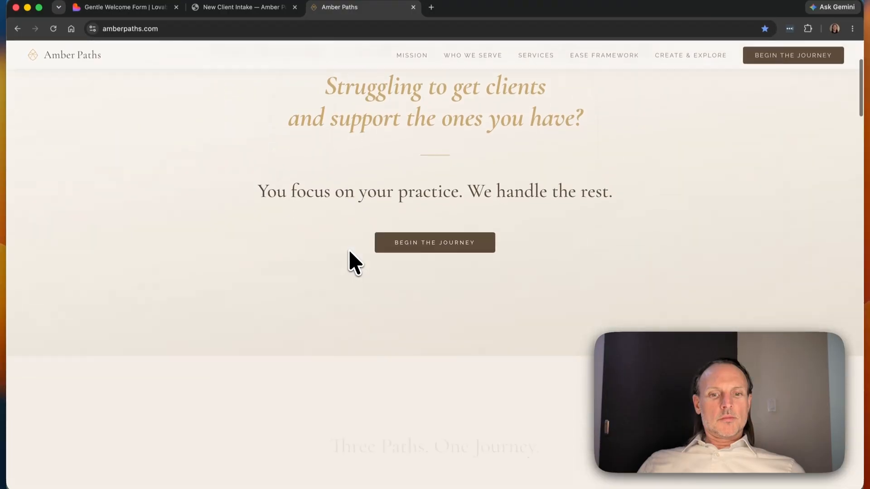
{"action": "scroll", "coordinate": [349, 262], "scroll_direction": "down", "scroll_amount": 4}
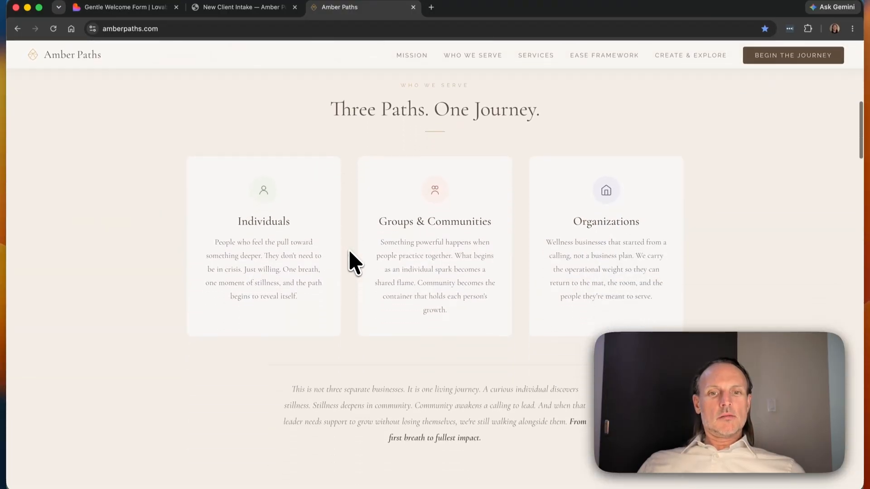
{"action": "scroll", "coordinate": [354, 263], "scroll_direction": "down", "scroll_amount": 12}
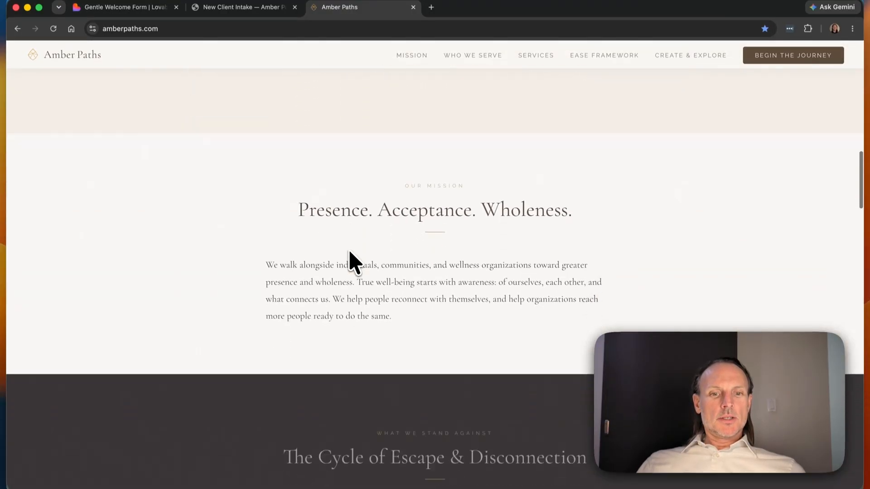
Examine the published form from its name and email fields to the submit button, then return to the Lovable project and close the publishing details.
{"action": "left_click", "coordinate": [245, 7]}
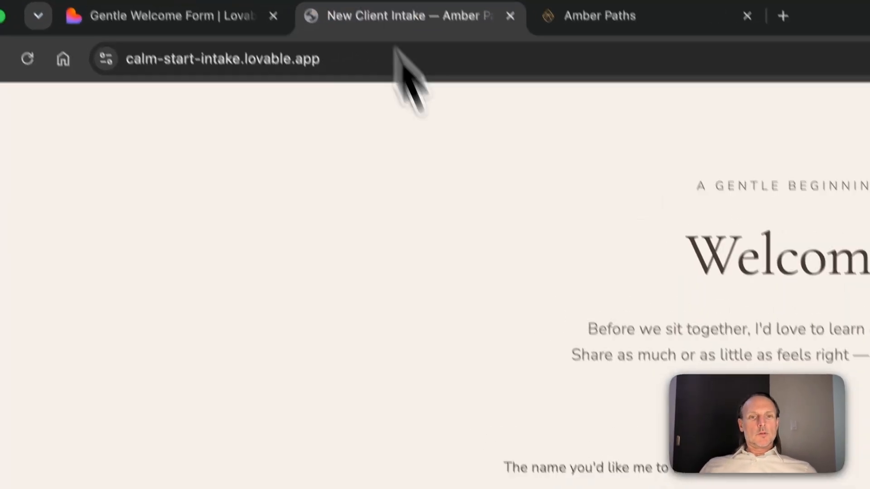
{"action": "scroll", "coordinate": [461, 216], "scroll_direction": "down", "scroll_amount": 2}
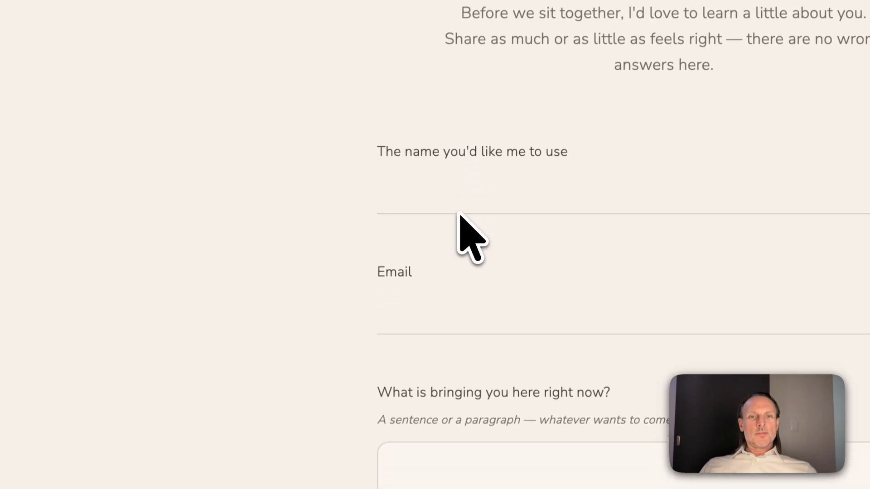
{"action": "scroll", "coordinate": [459, 213], "scroll_direction": "up", "scroll_amount": 2}
{"action": "left_click", "coordinate": [459, 281]}
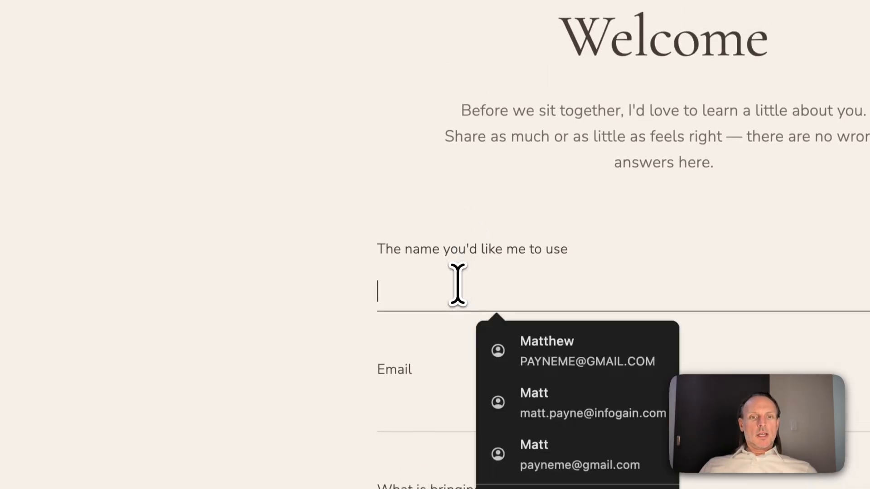
{"action": "scroll", "coordinate": [460, 278], "scroll_direction": "down", "scroll_amount": 5}
{"action": "left_click", "coordinate": [451, 149]}
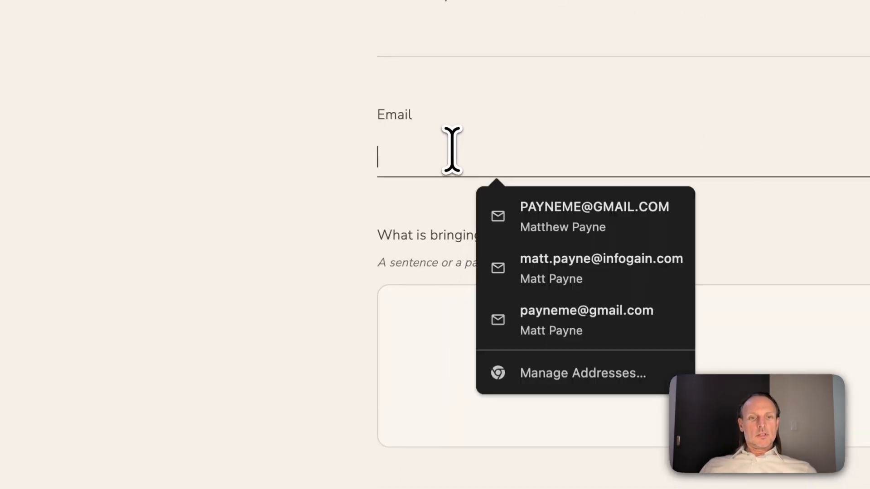
{"action": "left_click", "coordinate": [409, 307]}
{"action": "scroll", "coordinate": [409, 308], "scroll_direction": "down", "scroll_amount": 5}
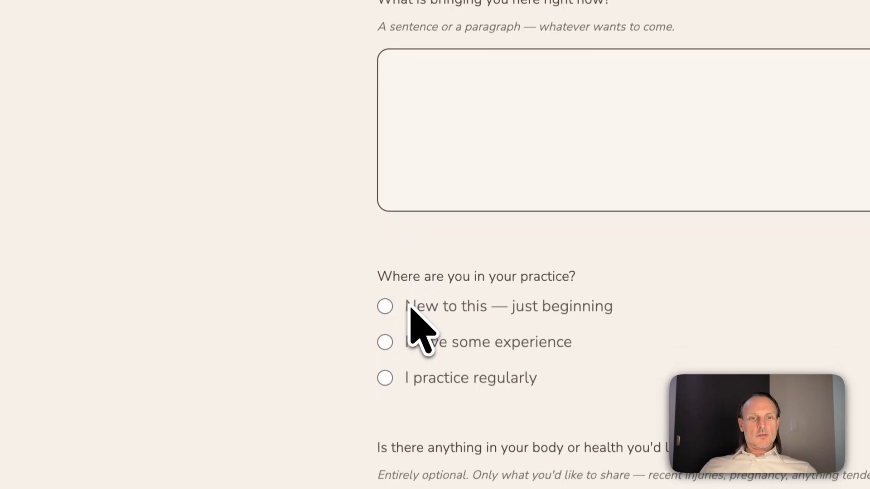
{"action": "scroll", "coordinate": [709, 284], "scroll_direction": "down", "scroll_amount": 3}
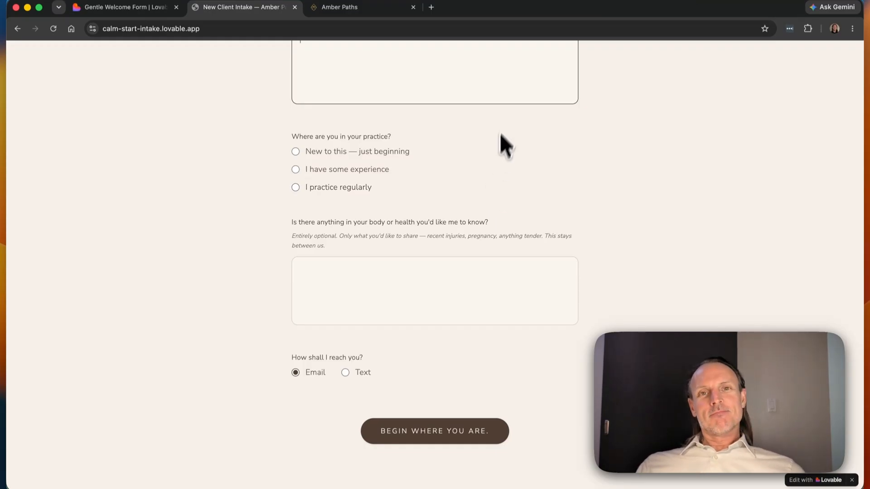
{"action": "scroll", "coordinate": [504, 120], "scroll_direction": "up", "scroll_amount": 8}
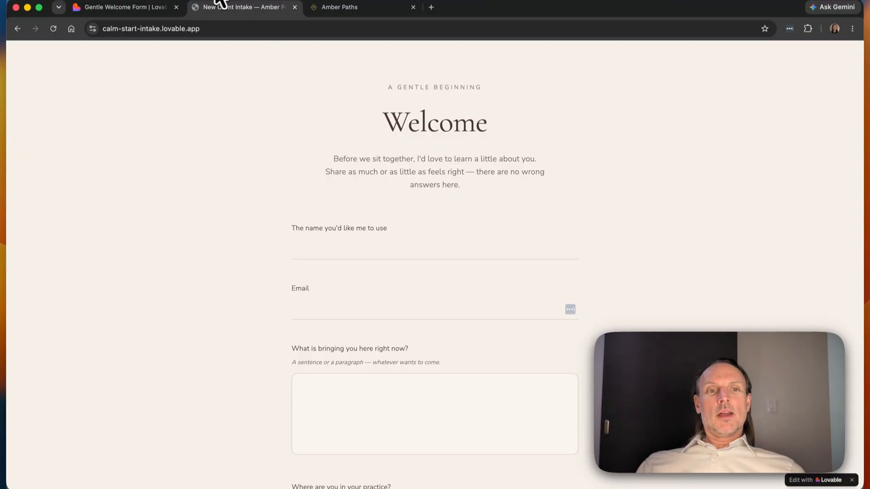
{"action": "left_click", "coordinate": [163, 7]}
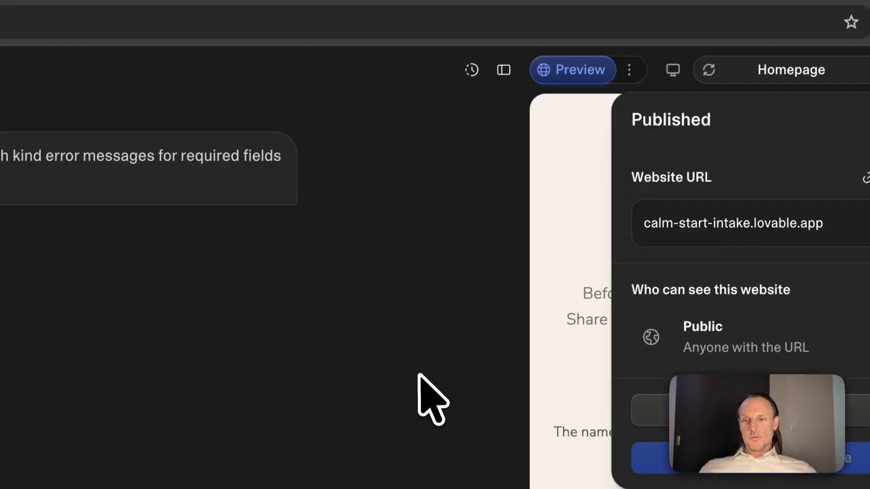
{"action": "left_click", "coordinate": [418, 374]}
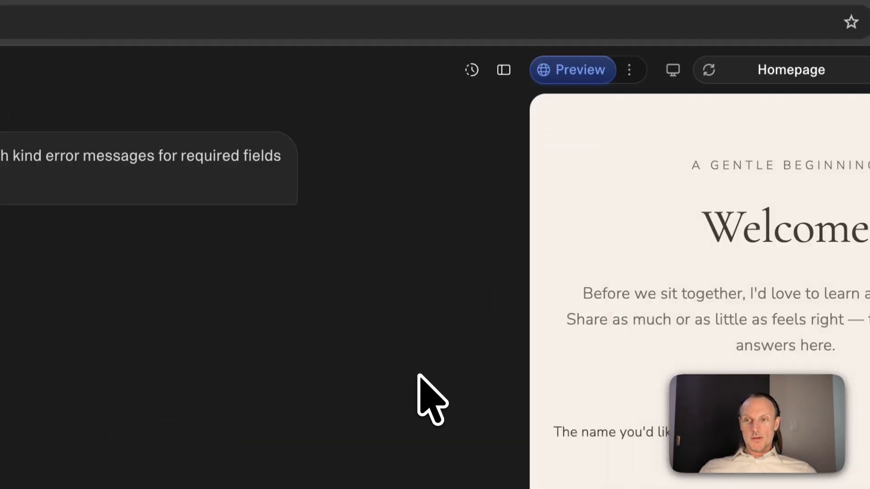